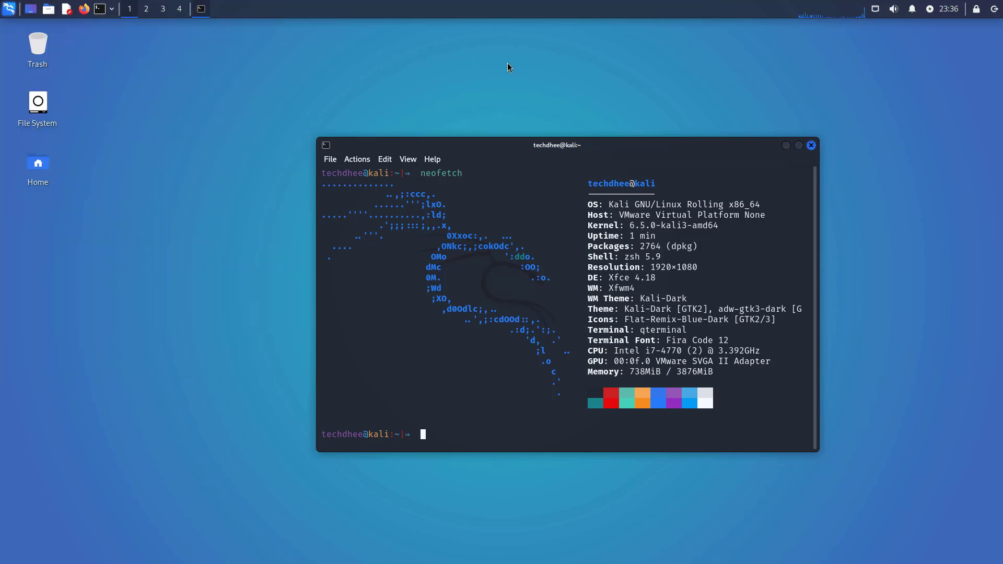
Clear QTerminal and display /etc/os-release to confirm the Kali 2023.4 release details.
{"action": "key", "text": "ctrl+l"}
{"action": "type", "text": "cat /"}
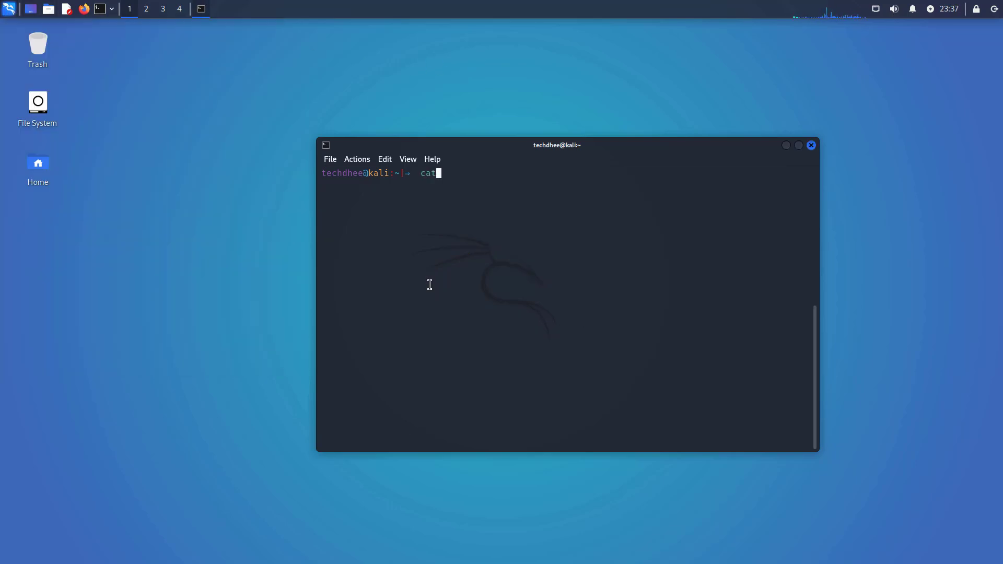
{"action": "type", "text": "etc/os-release"}
{"action": "key", "text": "Return"}
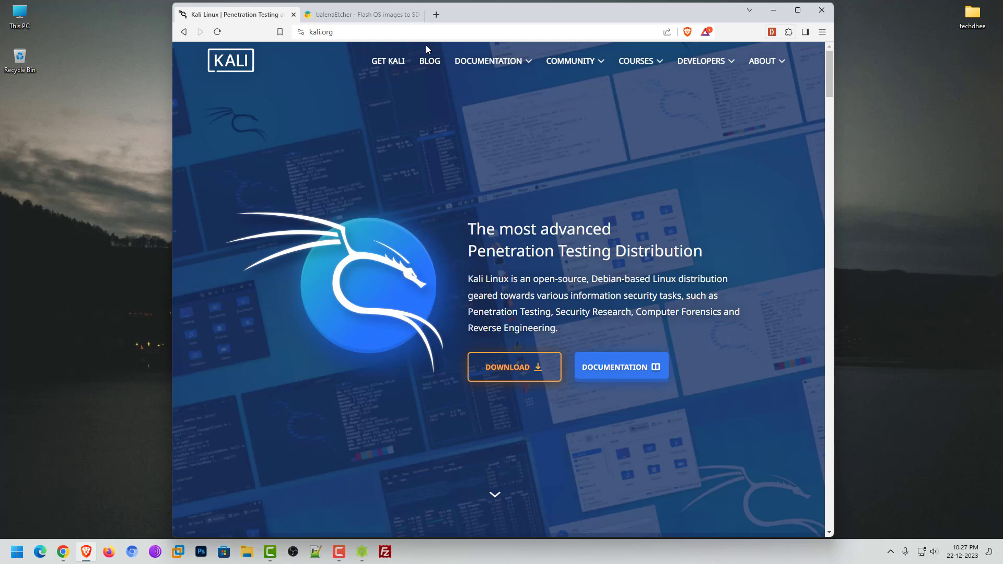
Go to the kali.org download page and look through the Choose your Platform cards.
{"action": "left_click", "coordinate": [513, 371]}
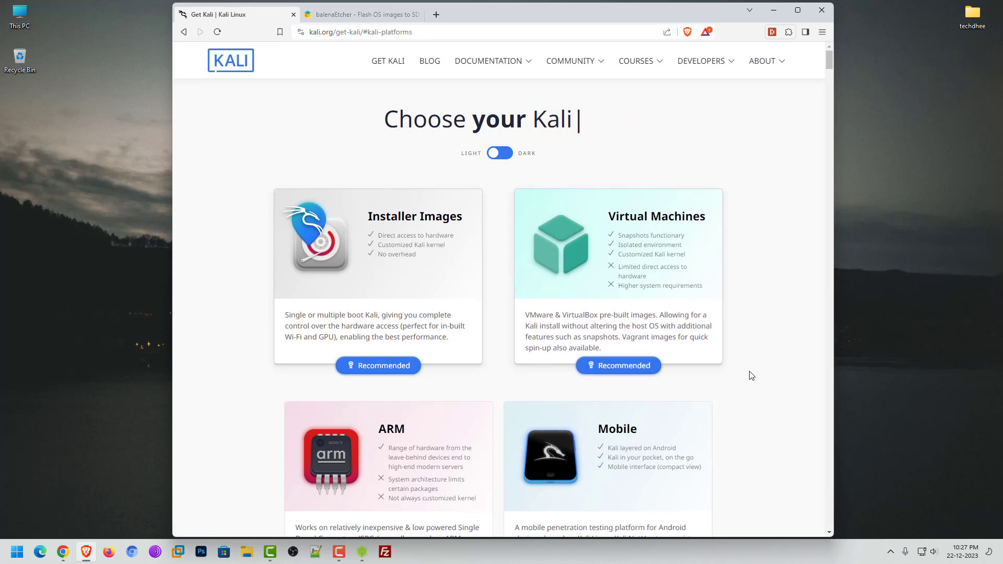
{"action": "scroll", "coordinate": [751, 375], "scroll_direction": "down", "scroll_amount": 12}
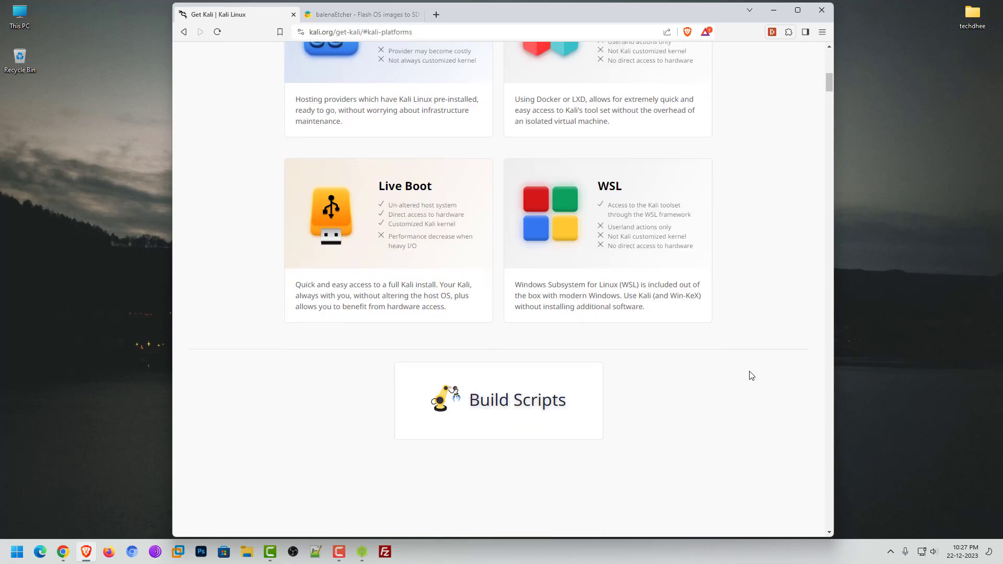
{"action": "scroll", "coordinate": [750, 376], "scroll_direction": "down", "scroll_amount": 2}
{"action": "scroll", "coordinate": [751, 376], "scroll_direction": "up", "scroll_amount": 3}
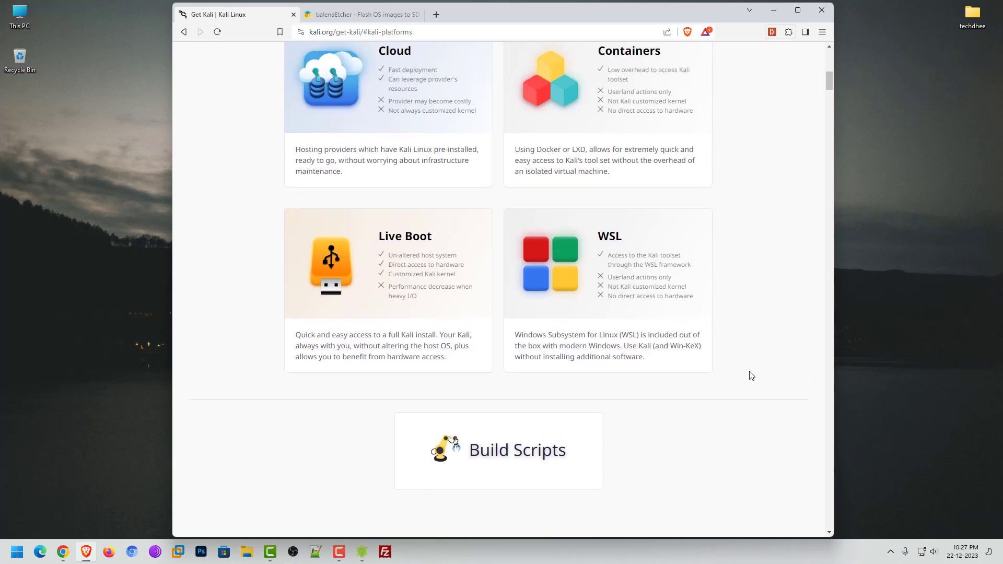
{"action": "scroll", "coordinate": [751, 376], "scroll_direction": "up", "scroll_amount": 10}
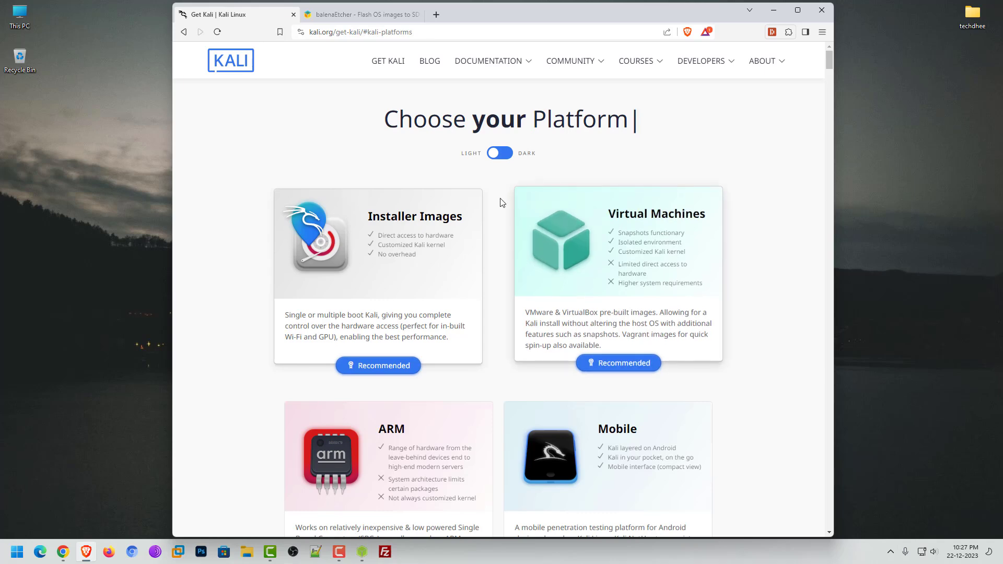
Show the Installer Images section, compare 32-bit and Apple Silicon images, and return to 64-bit 2023.4.
{"action": "left_click", "coordinate": [388, 305]}
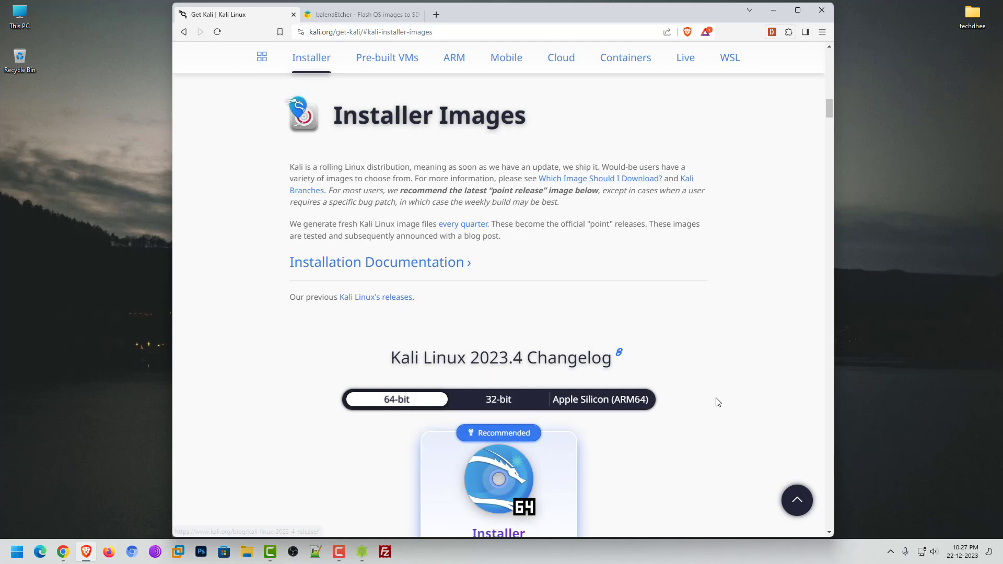
{"action": "scroll", "coordinate": [660, 289], "scroll_direction": "down", "scroll_amount": 1}
{"action": "scroll", "coordinate": [660, 289], "scroll_direction": "down", "scroll_amount": 3}
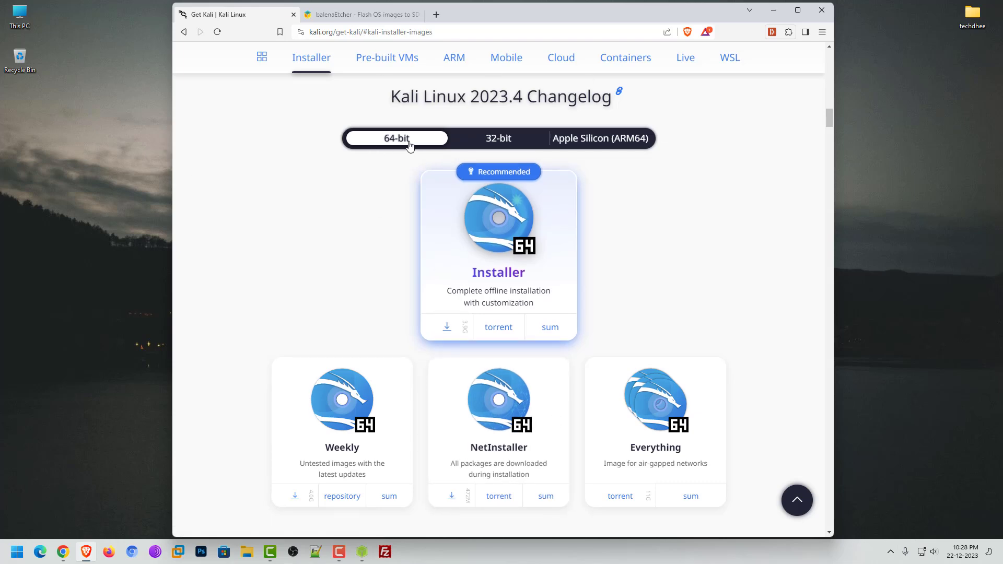
{"action": "left_click", "coordinate": [500, 139]}
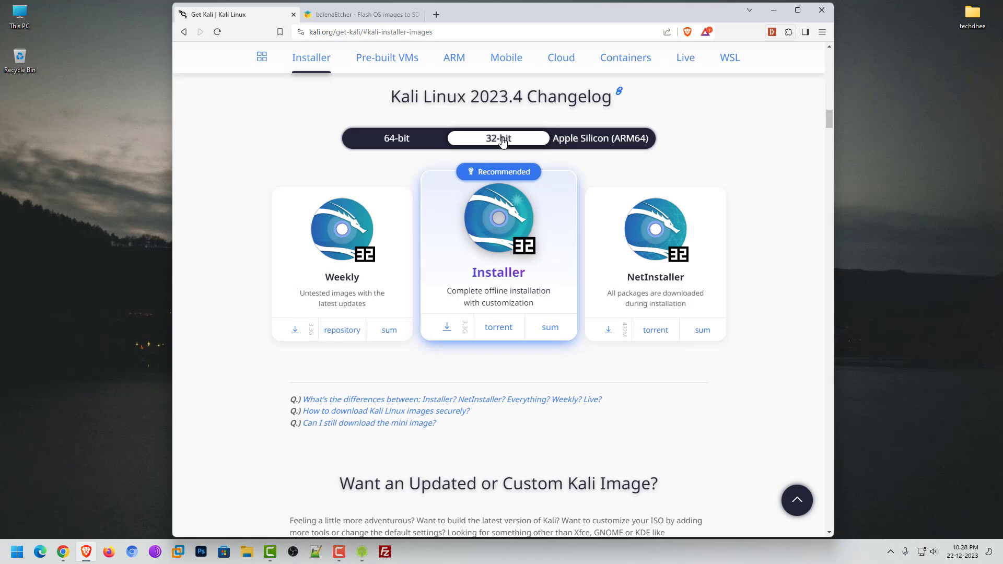
{"action": "left_click", "coordinate": [587, 142]}
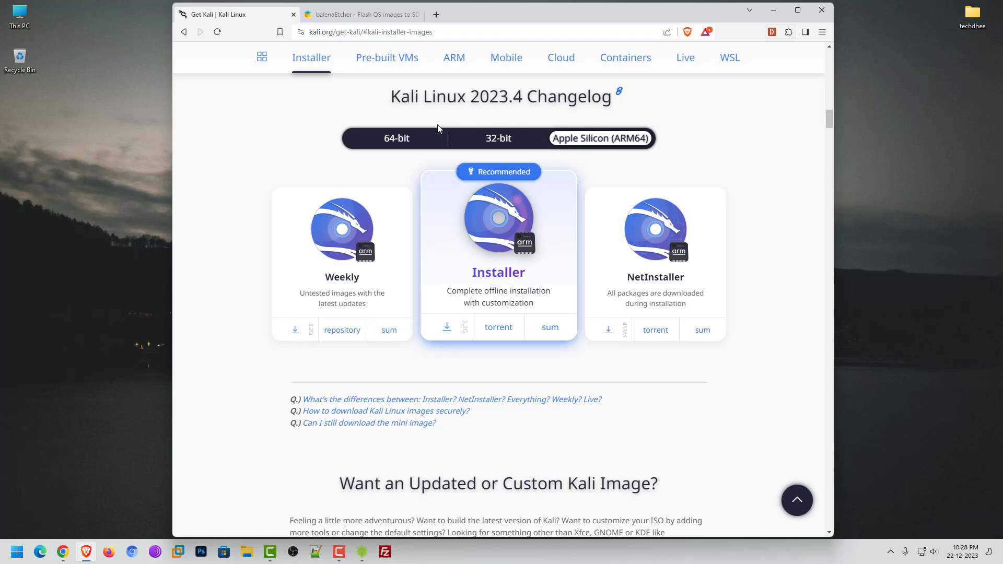
{"action": "left_click", "coordinate": [388, 140]}
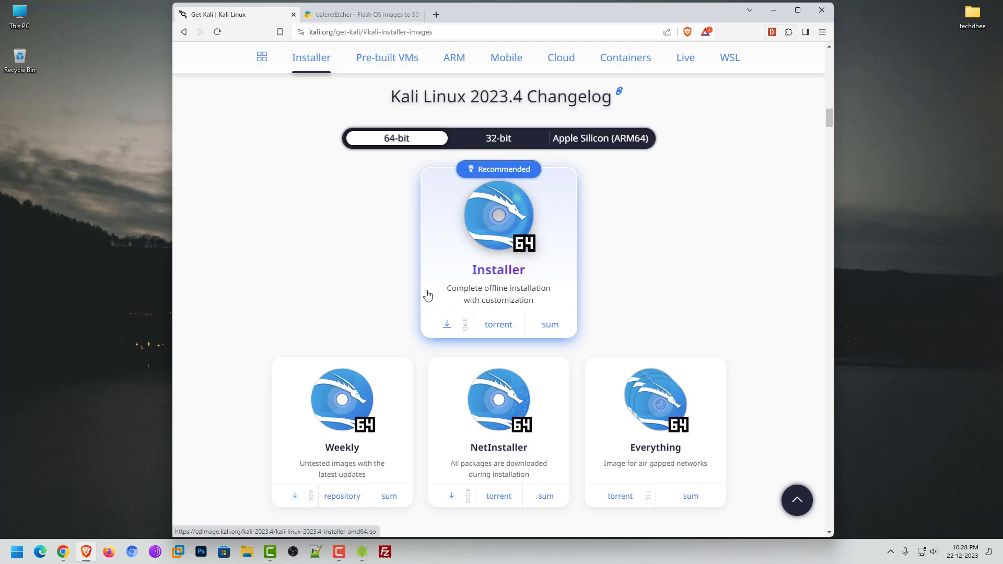
Show the Etcher download table on the balenaEtcher site, then minimise Brave.
{"action": "left_click", "coordinate": [355, 16]}
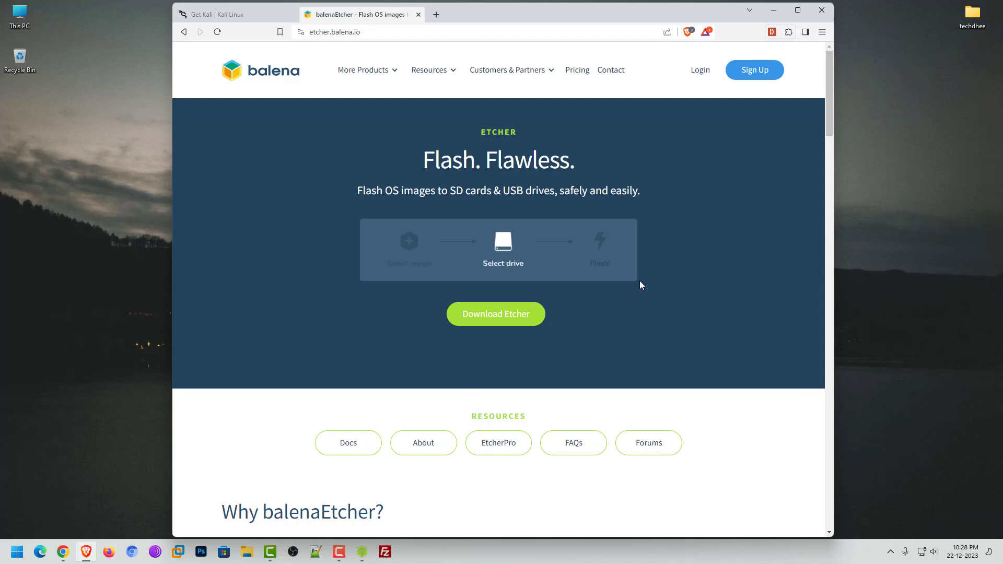
{"action": "left_click", "coordinate": [518, 317]}
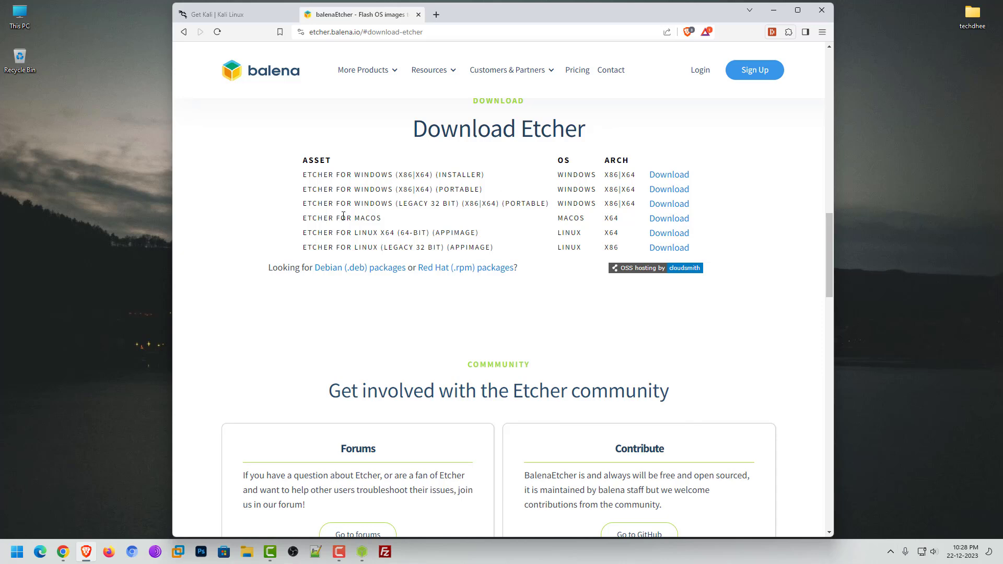
{"action": "left_click", "coordinate": [774, 11]}
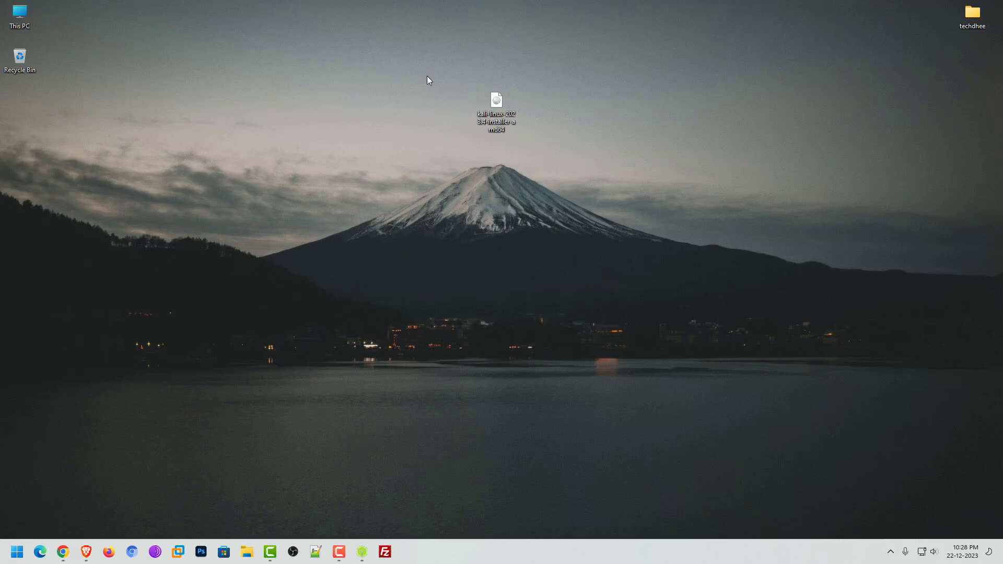
Load kali-linux-2023.4-installer-amd64.iso from the Desktop as Etcher's source image.
{"action": "left_click_drag", "start_coordinate": [427, 76], "coordinate": [573, 159]}
{"action": "left_click", "coordinate": [560, 160]}
{"action": "left_click", "coordinate": [362, 553]}
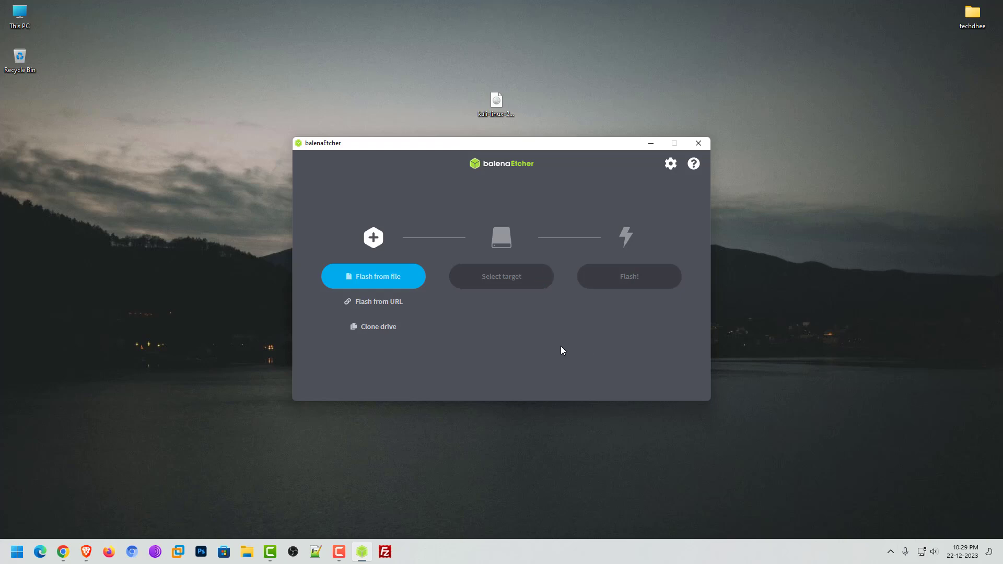
{"action": "left_click", "coordinate": [376, 281]}
{"action": "left_click", "coordinate": [288, 274]}
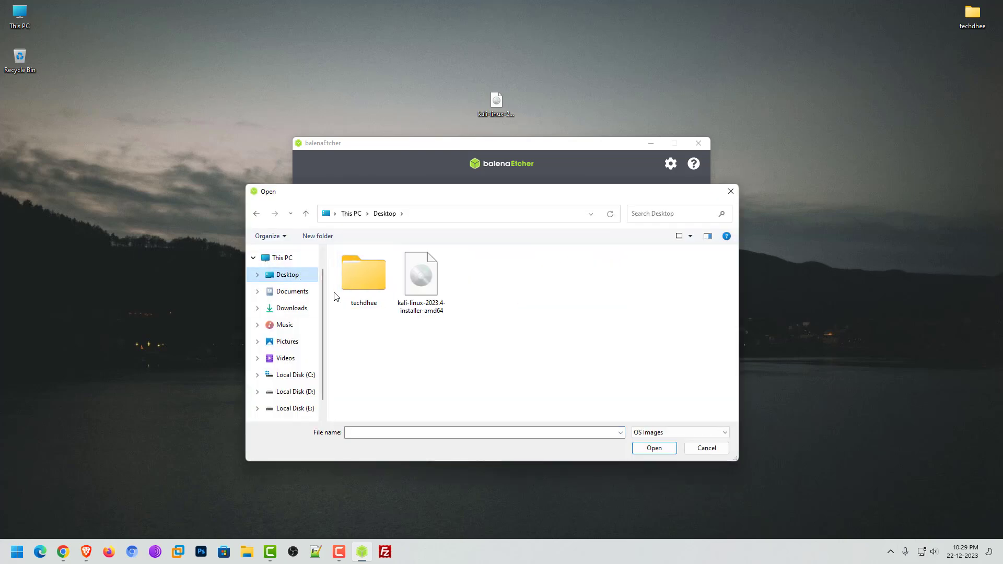
{"action": "left_click", "coordinate": [417, 282]}
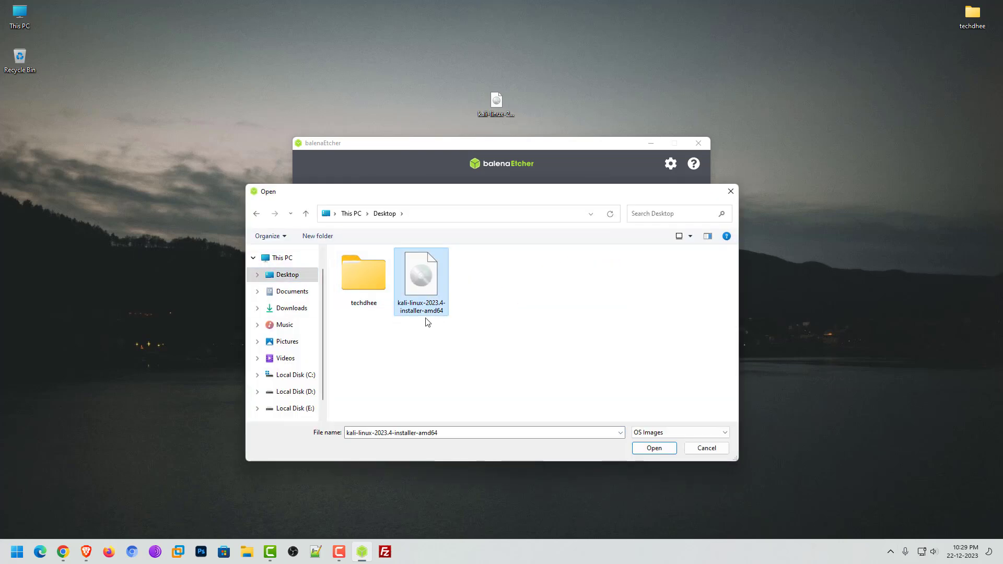
{"action": "left_click", "coordinate": [653, 450]}
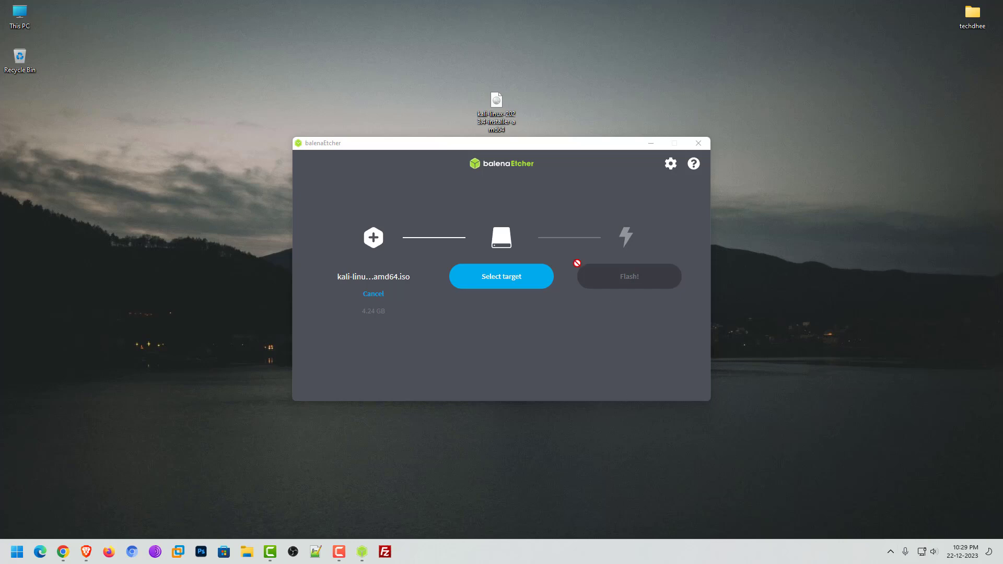
Choose the 30.8 GB SanDisk Cruzer Blade USB Device (F:\) as the flash target.
{"action": "left_click", "coordinate": [519, 289]}
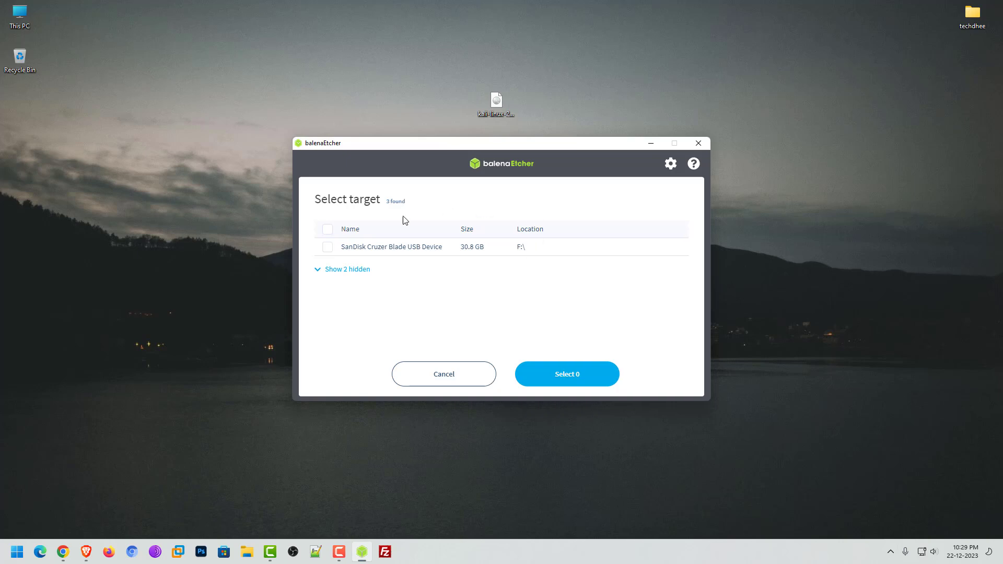
{"action": "left_click", "coordinate": [328, 248]}
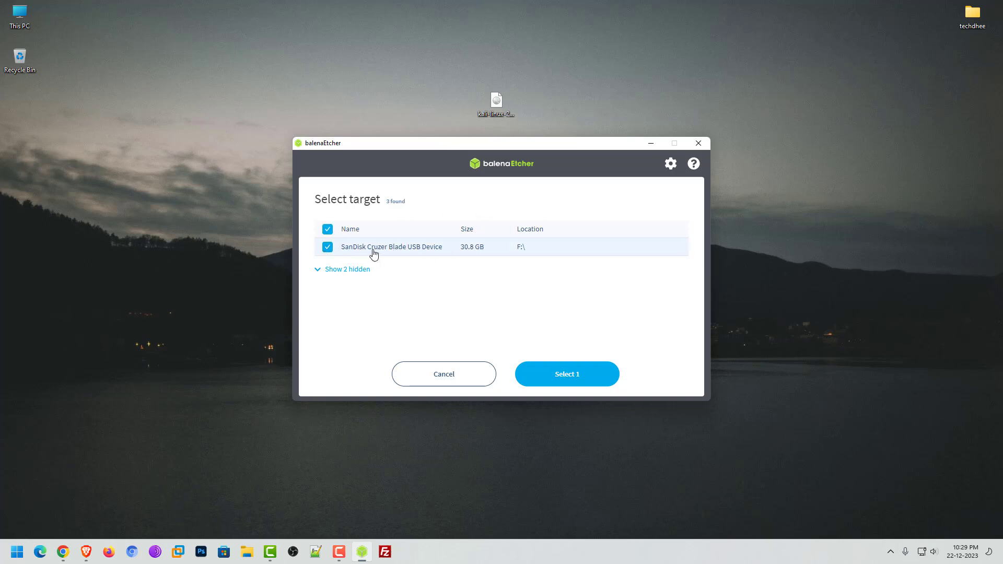
{"action": "left_click", "coordinate": [550, 380]}
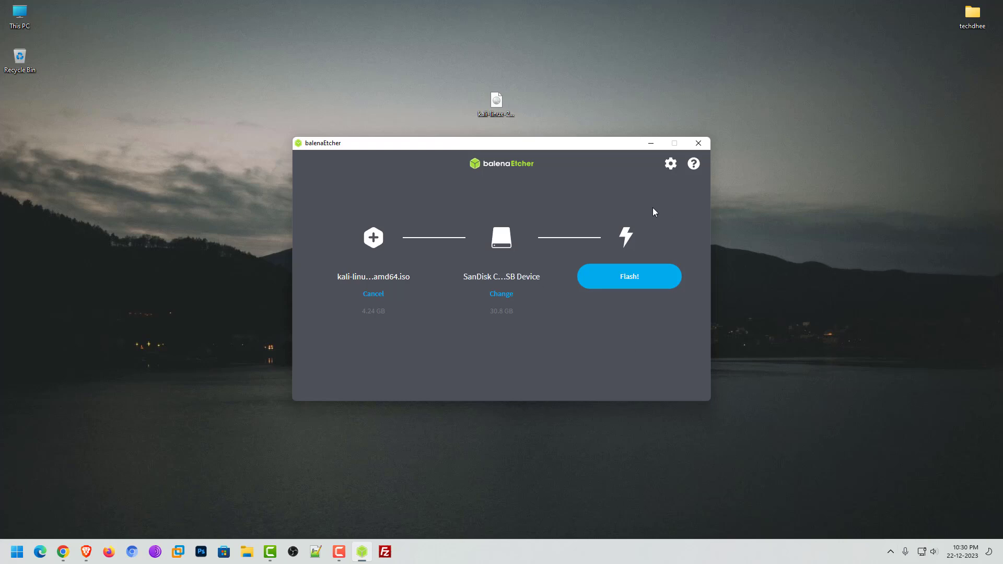
Flash the Kali image to the USB drive and wait for Flash Completed.
{"action": "left_click", "coordinate": [644, 283]}
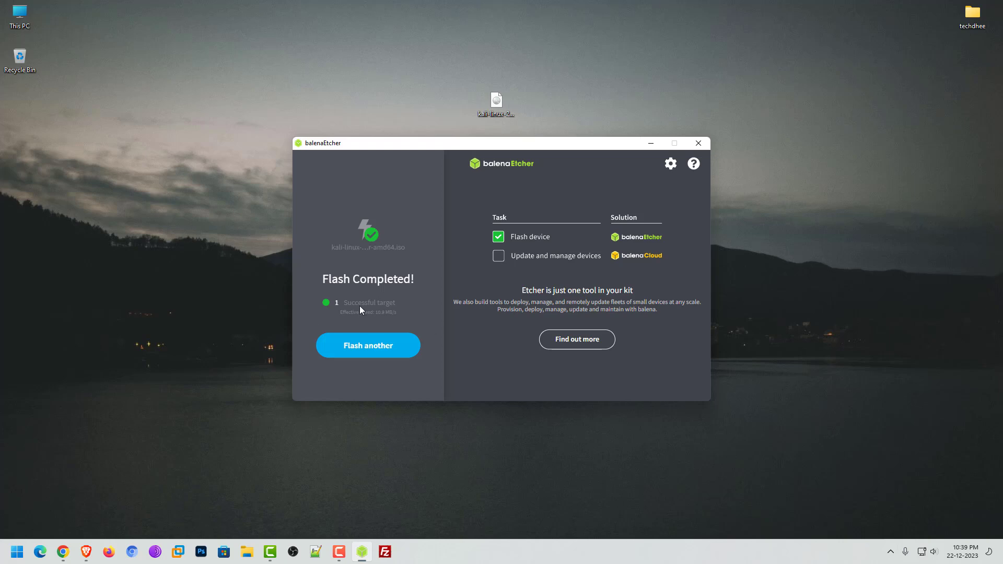
Close Etcher and restart Windows 11 through the Start menu's power options.
{"action": "left_click", "coordinate": [703, 148]}
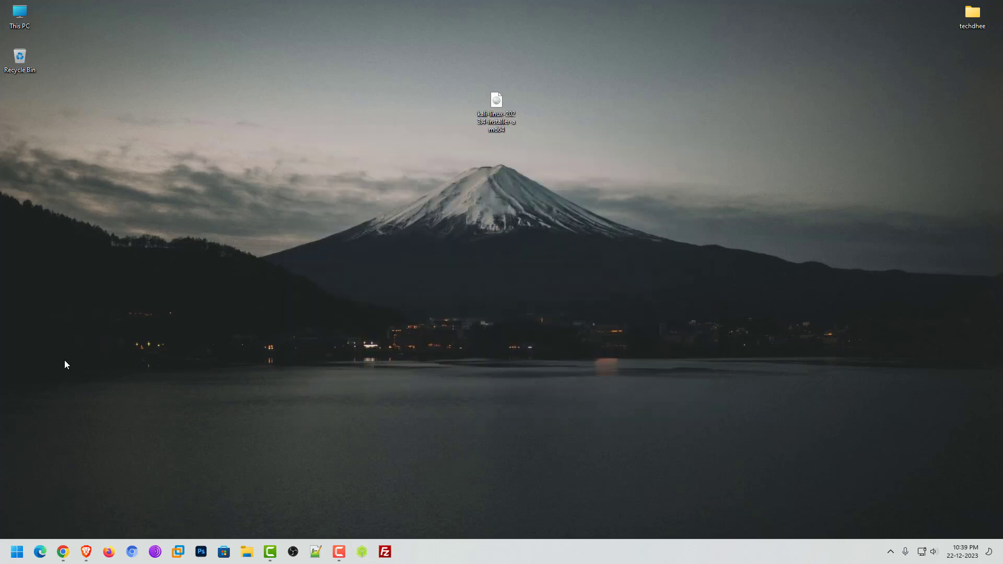
{"action": "left_click", "coordinate": [17, 552]}
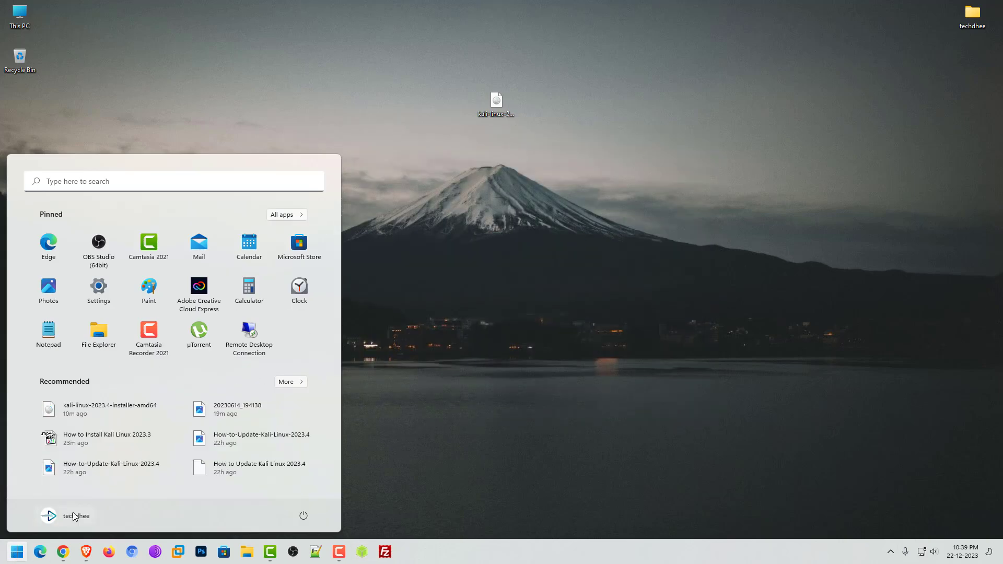
{"action": "left_click", "coordinate": [302, 517]}
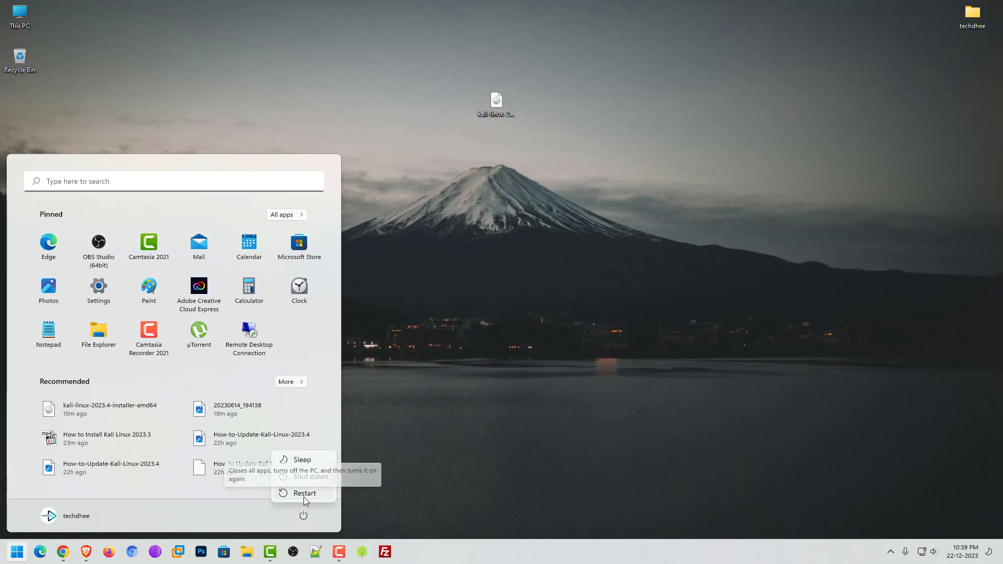
{"action": "left_click", "coordinate": [311, 496]}
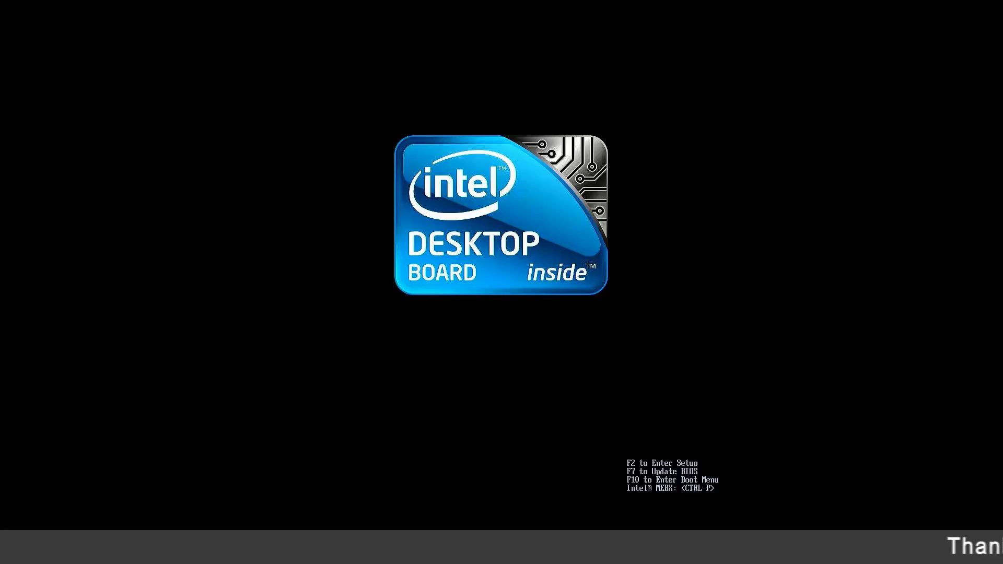
Boot from 'UEFI : USB : USB : PART 0 : OS Bootloader' in the F10 boot menu.
{"action": "key", "text": "F10"}
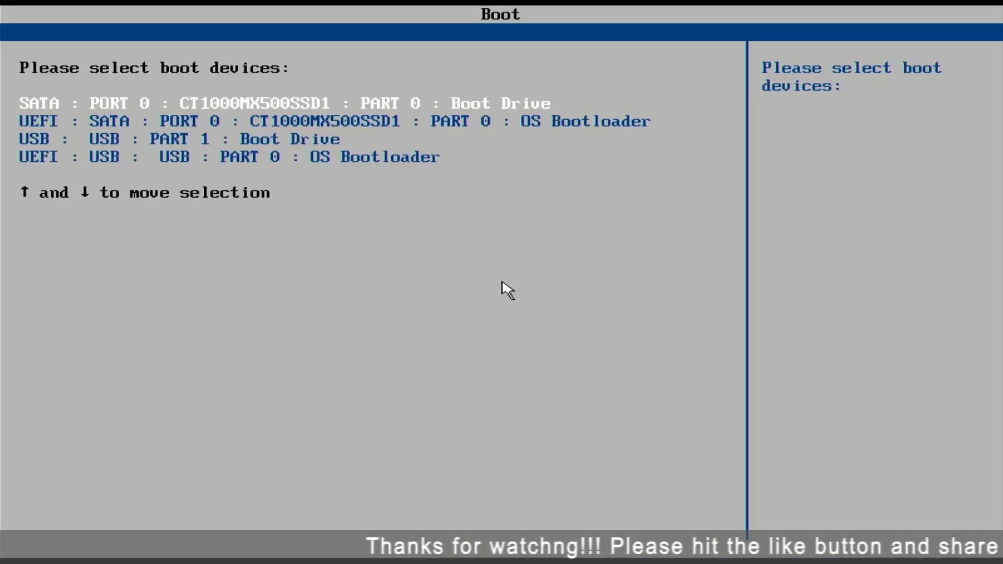
{"action": "key", "text": "Down"}
{"action": "key", "text": "Down"}
{"action": "key", "text": "Down"}
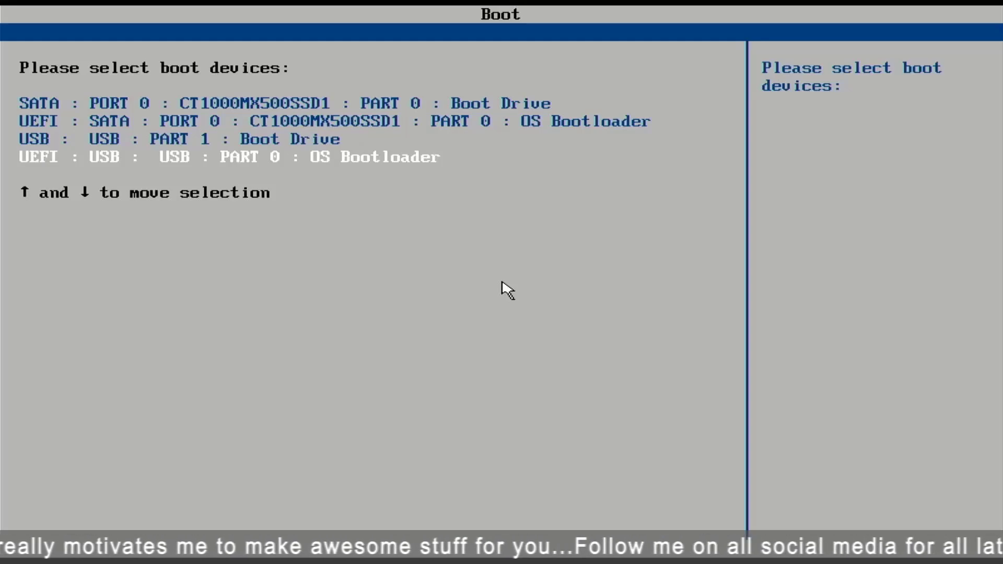
{"action": "key", "text": "Return"}
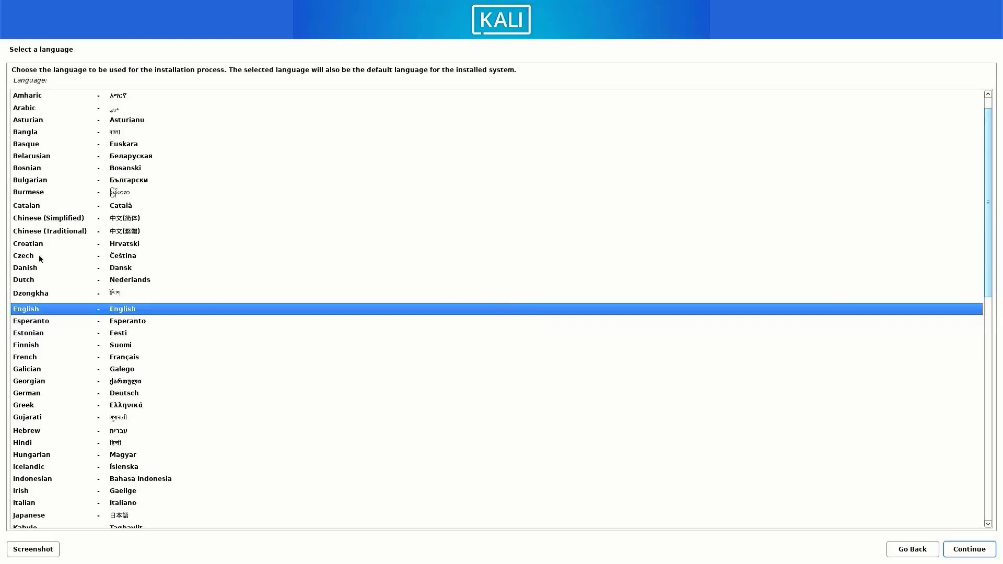
Keep English as the language, set the location to India, and reach the keyboard layout list.
{"action": "left_click", "coordinate": [977, 553]}
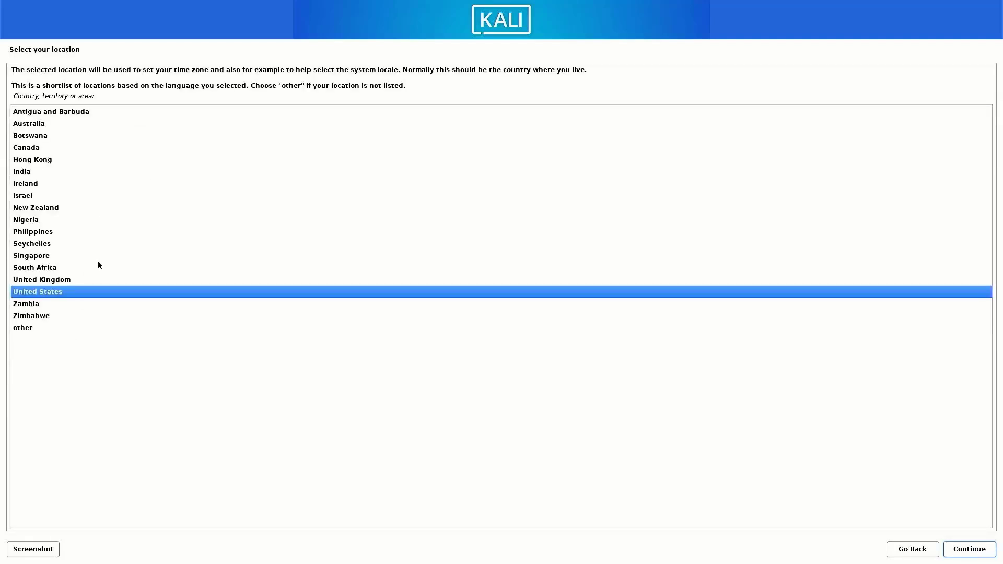
{"action": "left_click", "coordinate": [32, 173]}
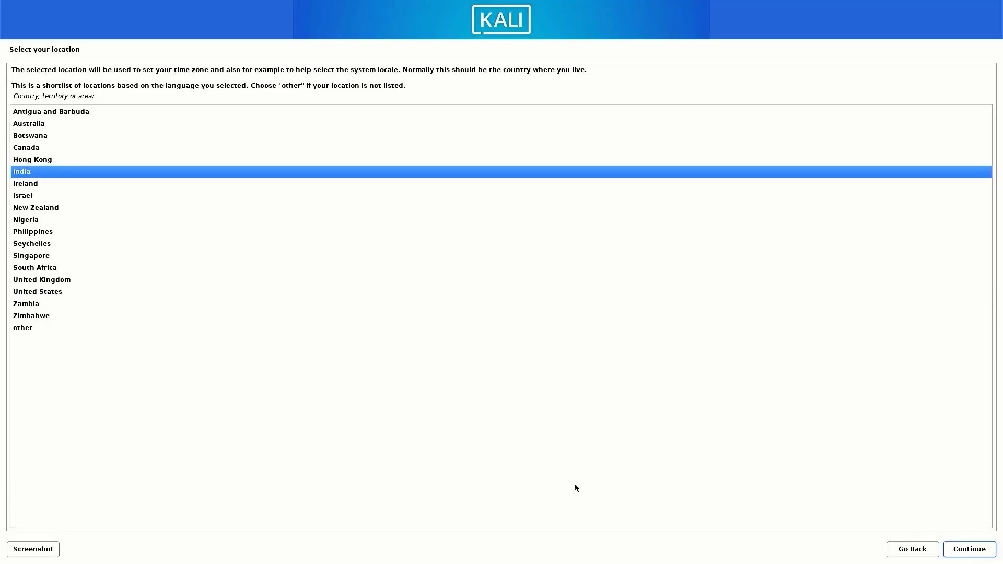
{"action": "left_click", "coordinate": [987, 551]}
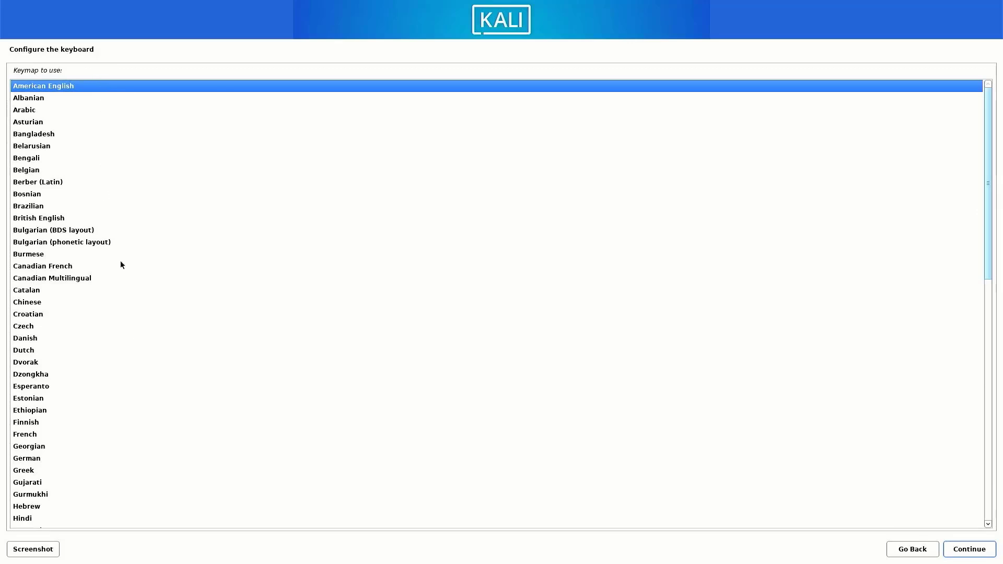
{"action": "scroll", "coordinate": [86, 396], "scroll_direction": "down", "scroll_amount": 15}
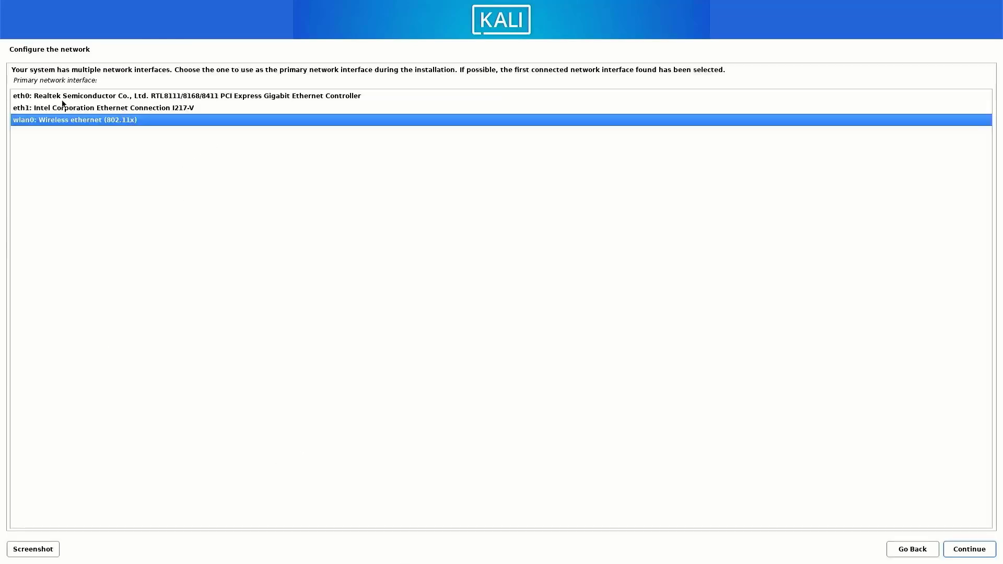
Use eth1 as the primary network interface, then skip network configuration after DHCP autoconfiguration fails.
{"action": "left_click", "coordinate": [124, 107]}
{"action": "left_click", "coordinate": [965, 549]}
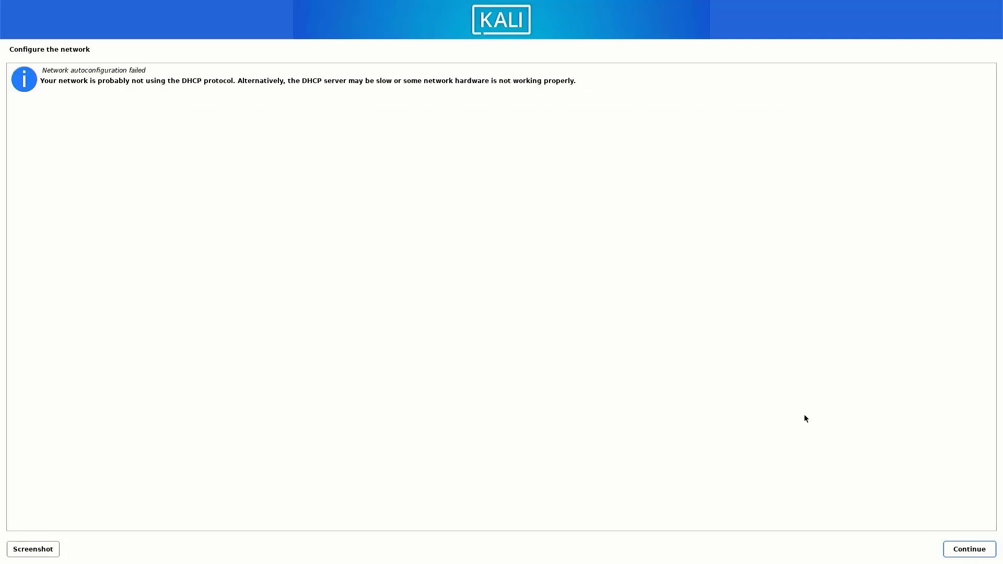
{"action": "left_click", "coordinate": [965, 553]}
{"action": "left_click", "coordinate": [56, 153]}
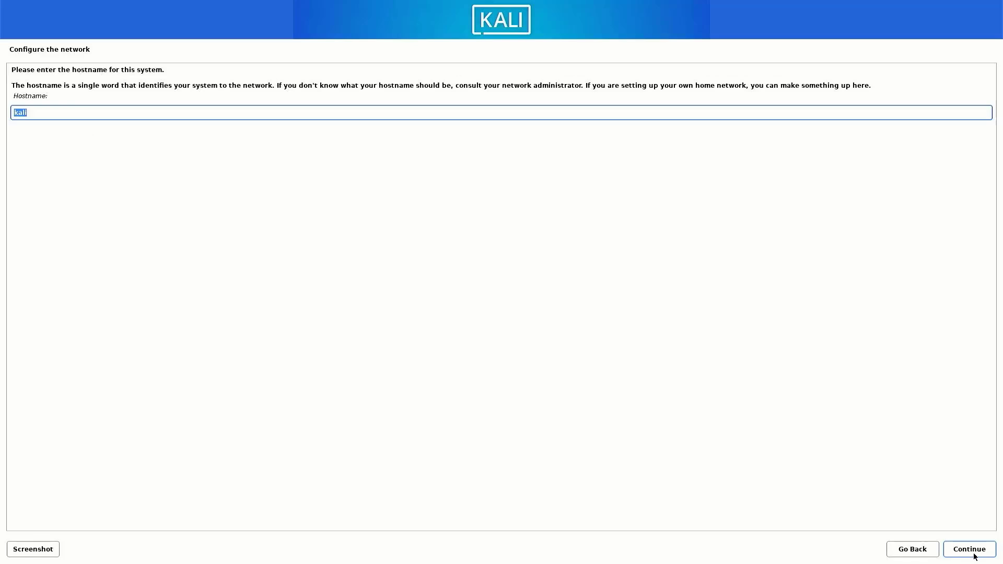
Keep the hostname kali and enter the new user's full name.
{"action": "key", "text": "End"}
{"action": "left_click", "coordinate": [964, 555]}
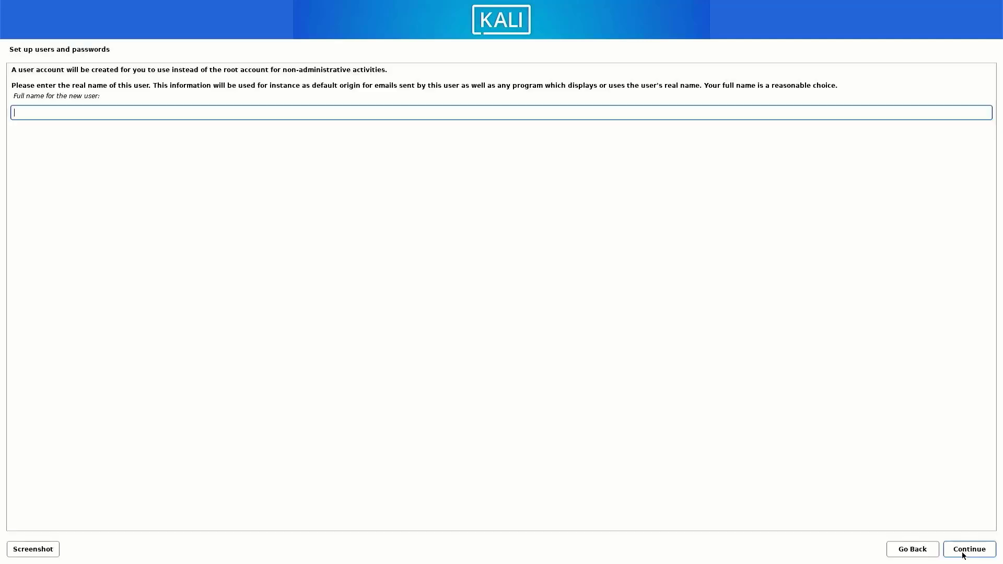
{"action": "type", "text": "TECHDHEE"}
{"action": "left_click", "coordinate": [34, 116]}
{"action": "left_click", "coordinate": [976, 551]}
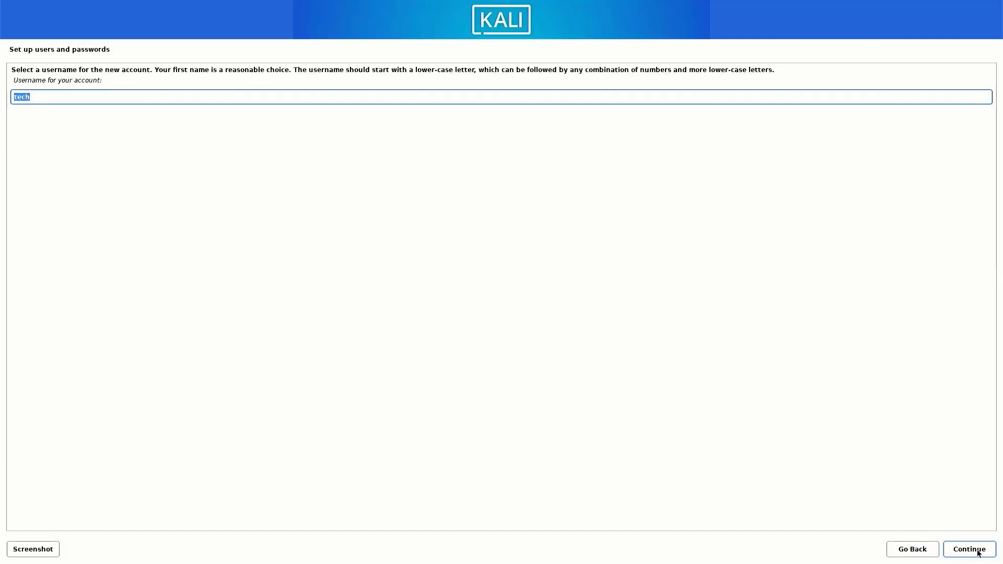
Extend the suggested username, then enter and confirm the account password.
{"action": "key", "text": "End"}
{"action": "left_click", "coordinate": [982, 553]}
{"action": "key", "text": "Tab"}
{"action": "key", "text": "Tab"}
{"action": "left_click", "coordinate": [981, 553]}
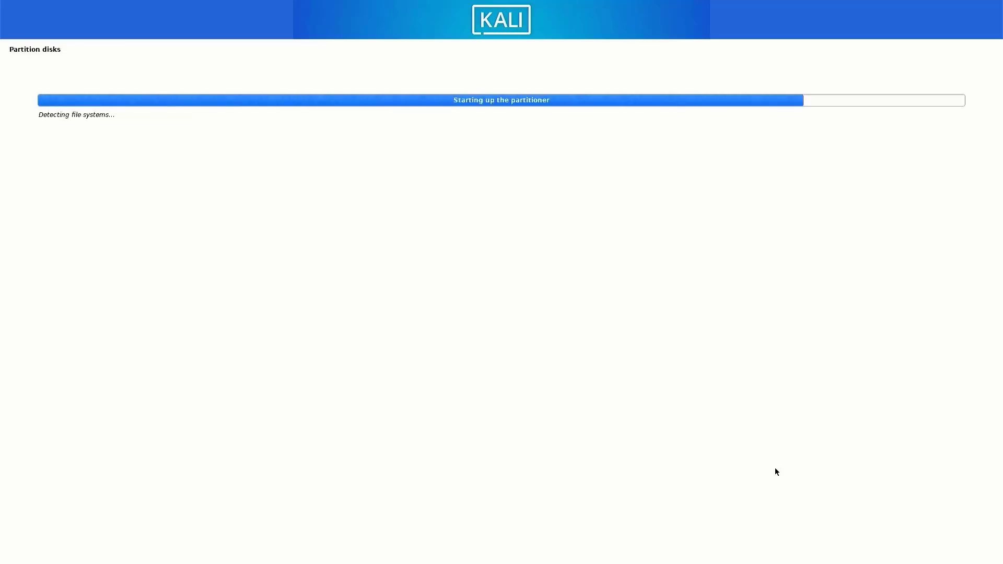
Choose the Manual partitioning method.
{"action": "left_click", "coordinate": [35, 160]}
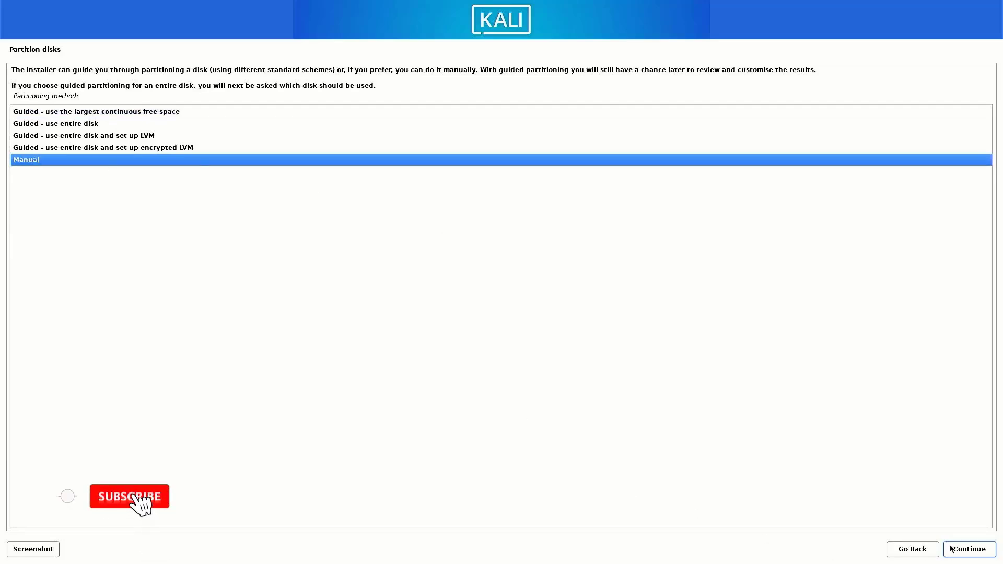
{"action": "left_click", "coordinate": [978, 554]}
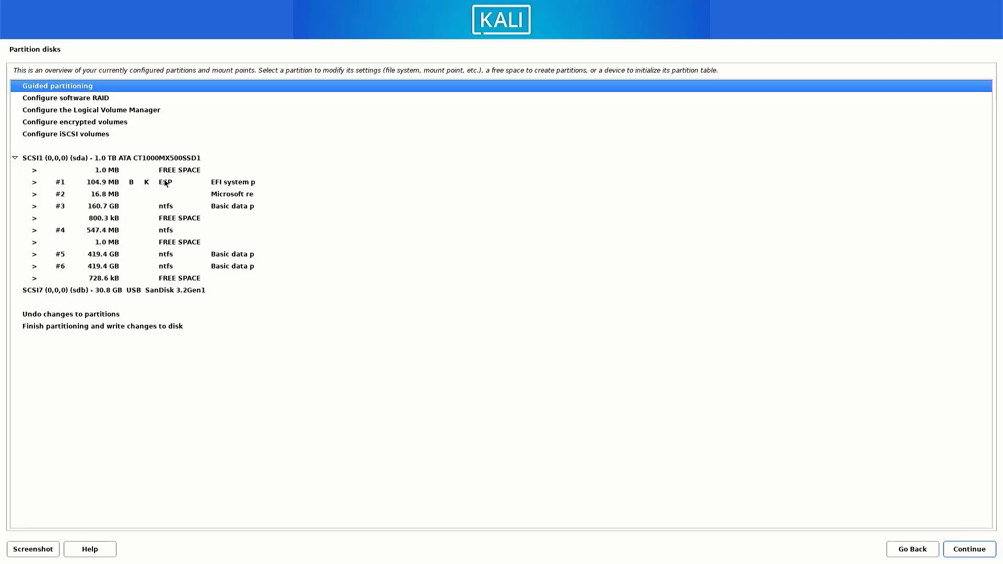
Delete partitions #1–#4 (104.9 MB EFI, Microsoft reserved, 160.7 GB, 547.4 MB), leaving 161.3 GB free.
{"action": "left_click", "coordinate": [86, 181]}
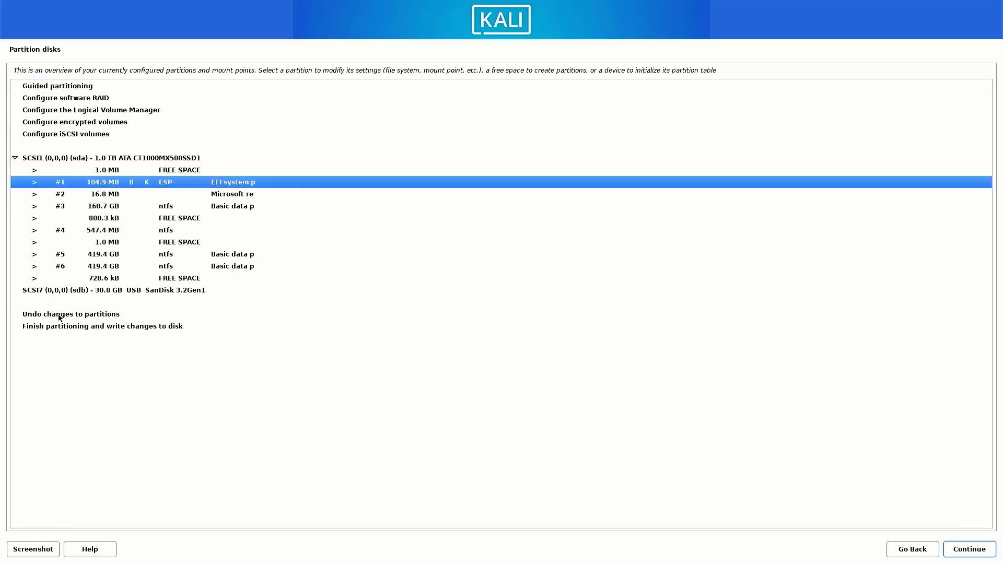
{"action": "double_click", "coordinate": [111, 183]}
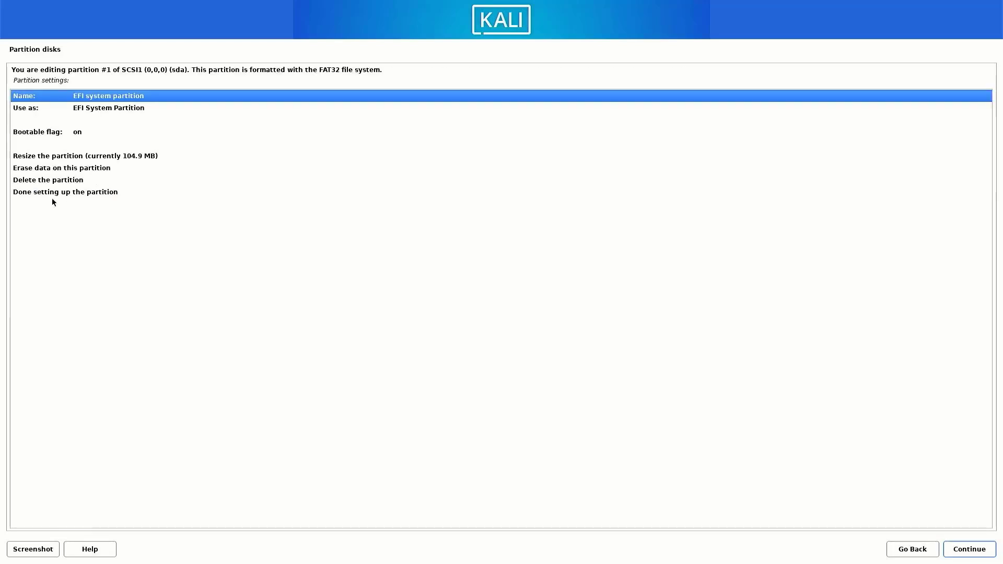
{"action": "left_click", "coordinate": [50, 181]}
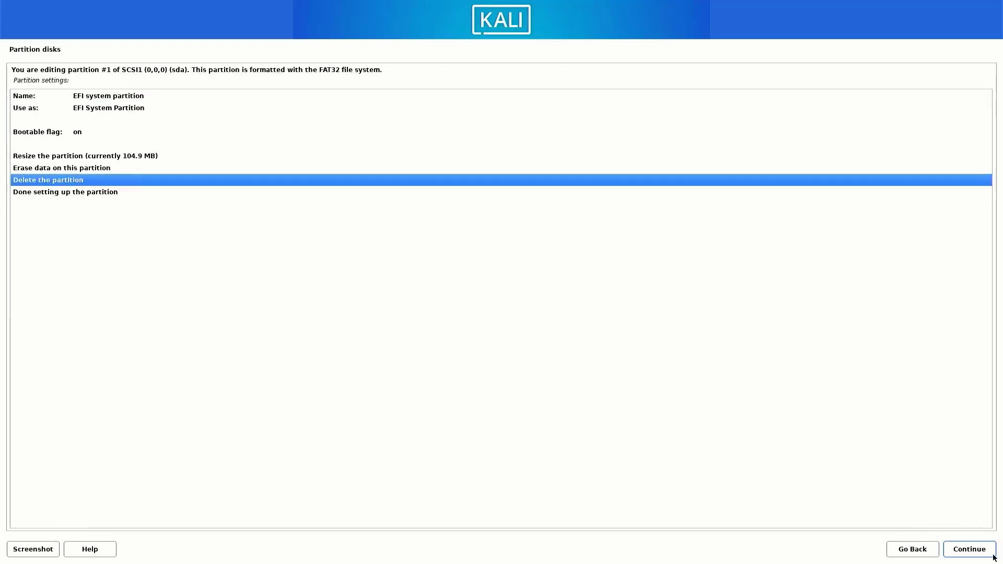
{"action": "left_click", "coordinate": [973, 548]}
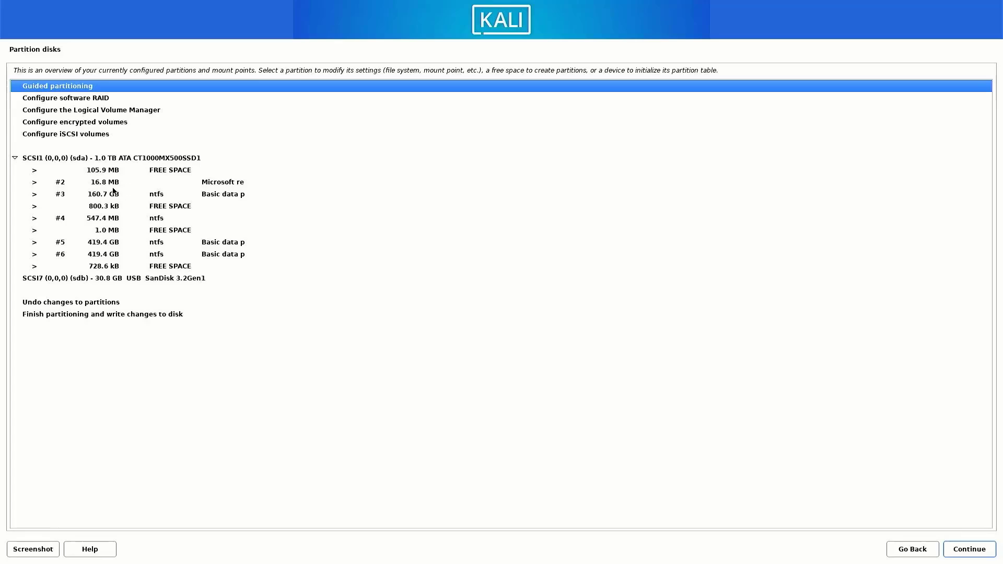
{"action": "double_click", "coordinate": [109, 186]}
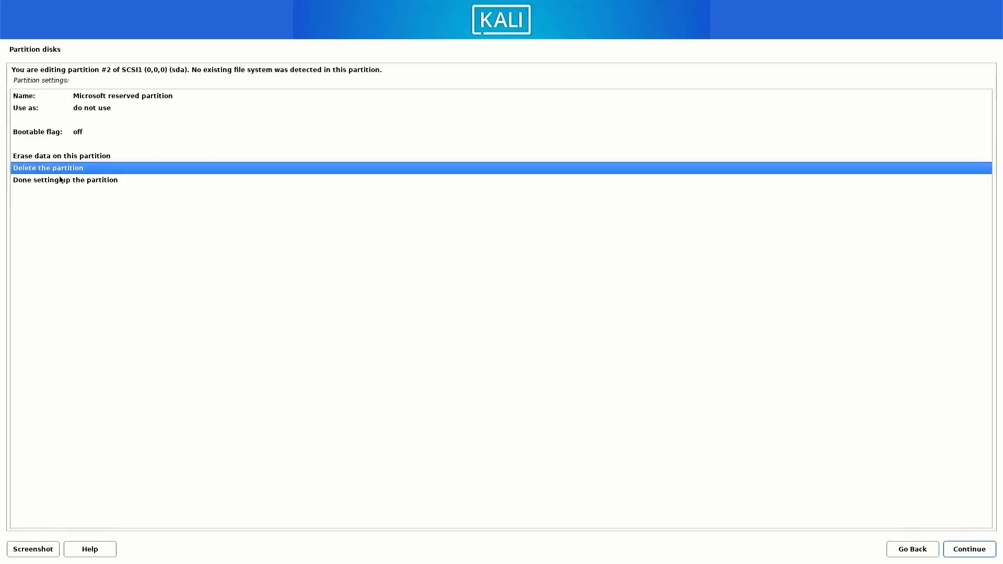
{"action": "left_click", "coordinate": [962, 549]}
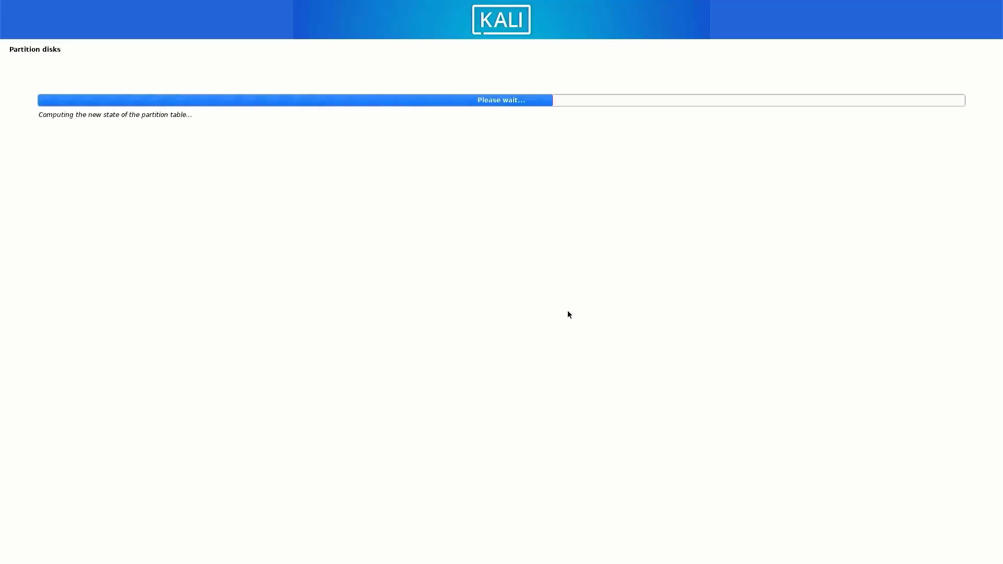
{"action": "double_click", "coordinate": [113, 183]}
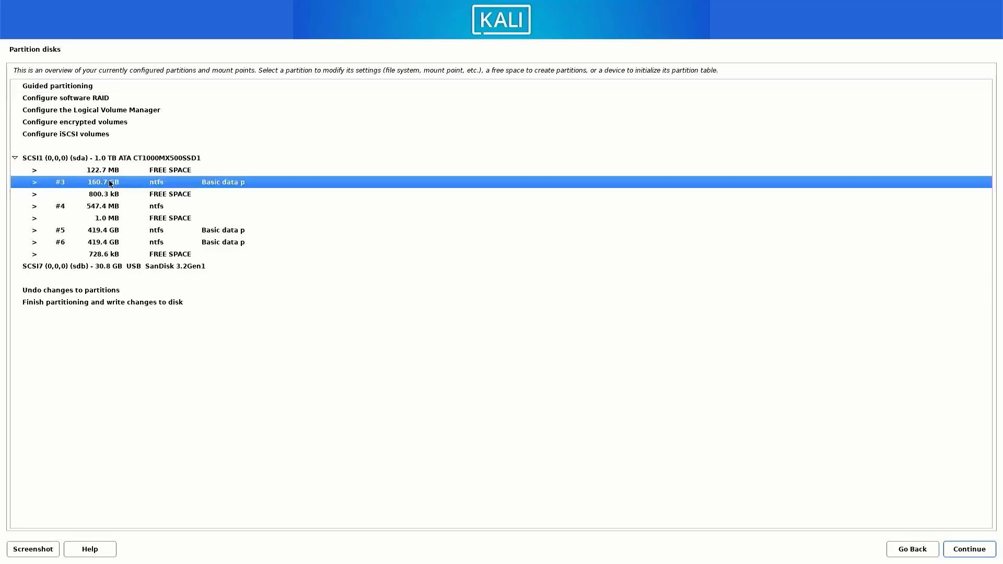
{"action": "left_click", "coordinate": [973, 552]}
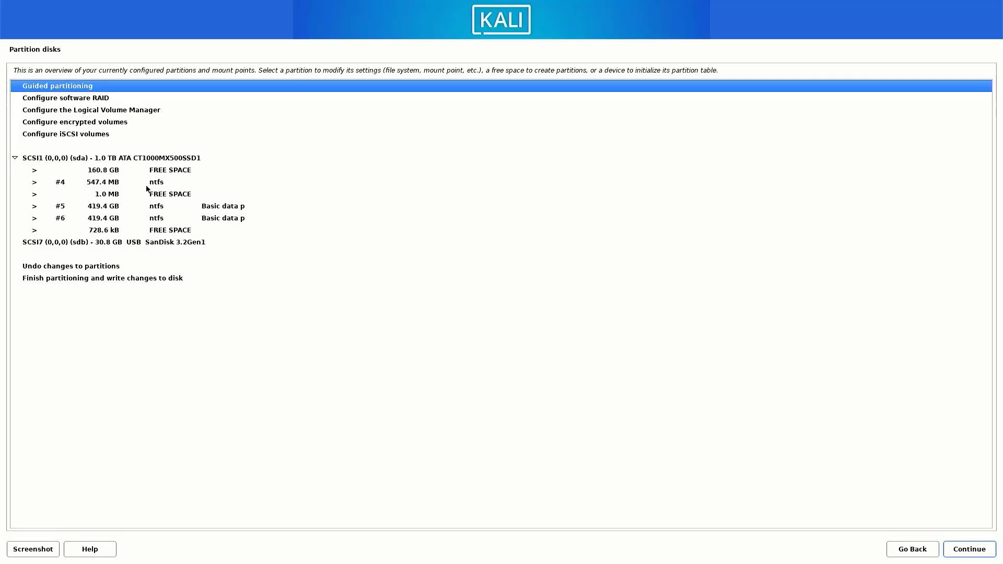
{"action": "double_click", "coordinate": [115, 183]}
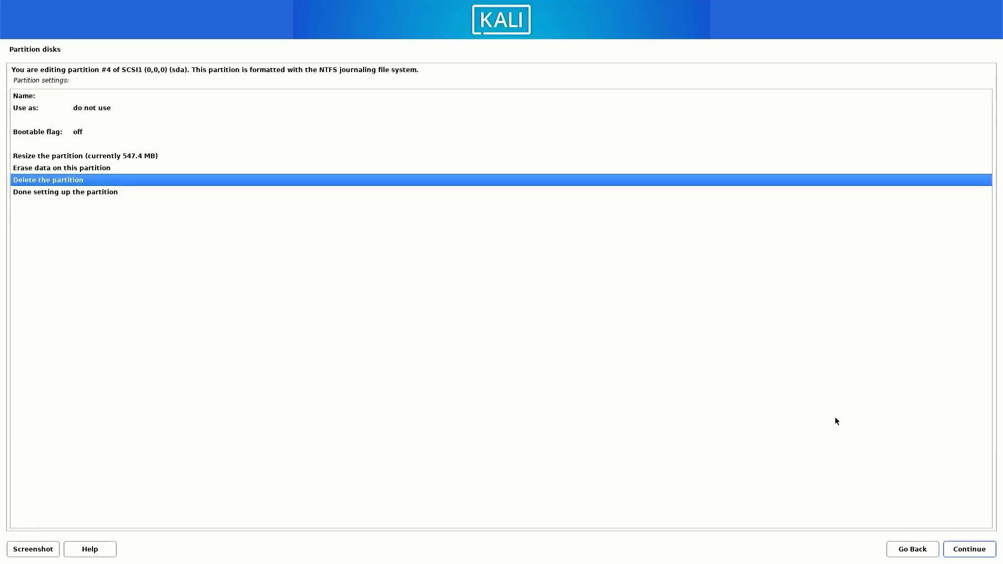
{"action": "left_click", "coordinate": [974, 554]}
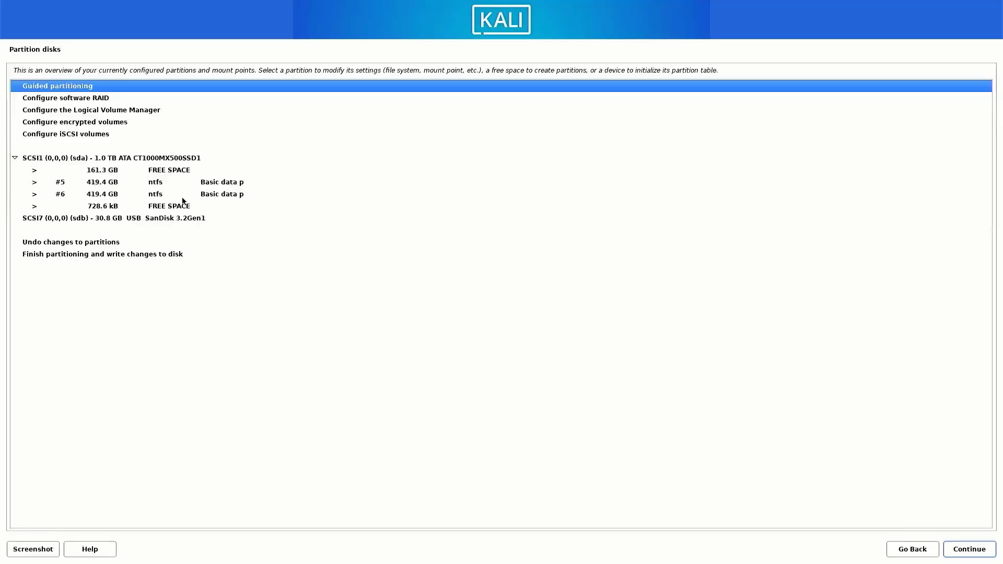
{"action": "left_click", "coordinate": [96, 171]}
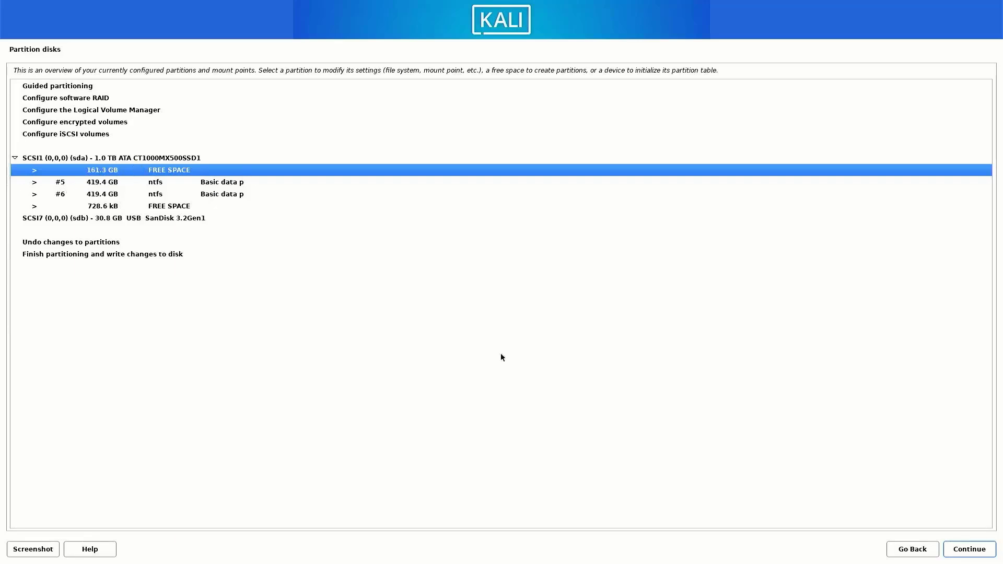
Create a new 500 MB partition at the beginning of the free space.
{"action": "left_click", "coordinate": [969, 549]}
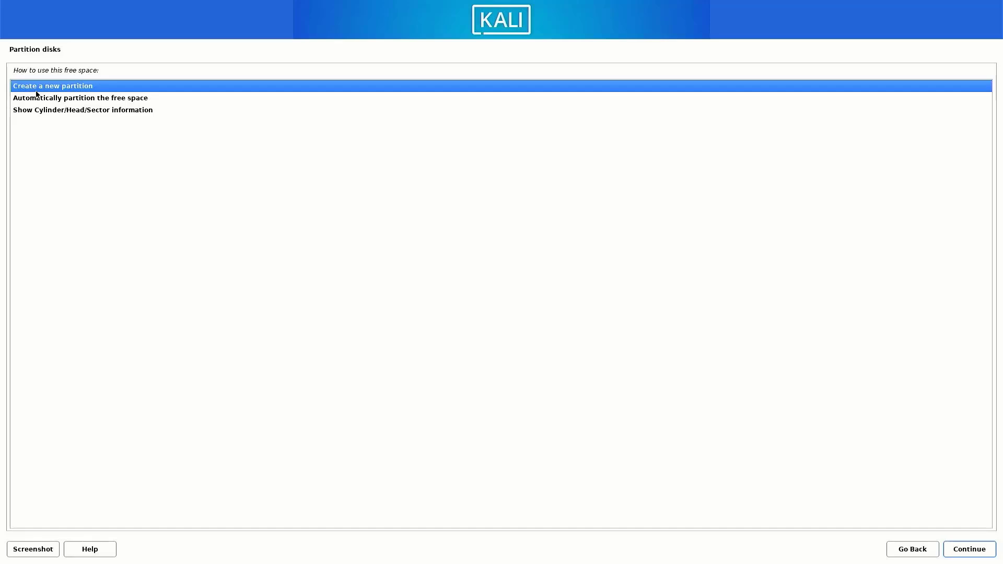
{"action": "left_click", "coordinate": [971, 550]}
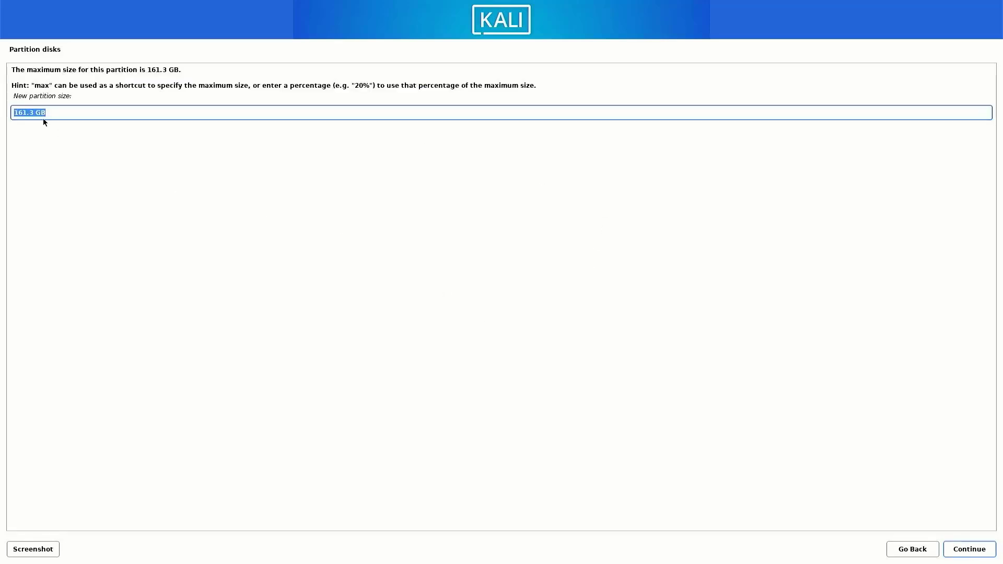
{"action": "type", "text": "500MB"}
{"action": "left_click", "coordinate": [957, 552]}
{"action": "left_click", "coordinate": [952, 549]}
Set the new partition to be used as an EFI System Partition and finish its setup.
{"action": "double_click", "coordinate": [124, 107]}
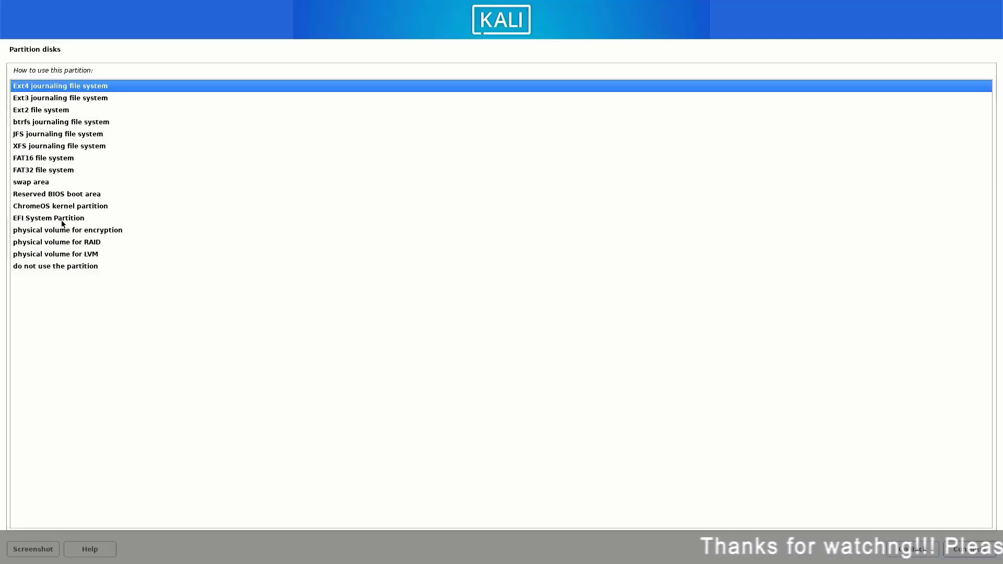
{"action": "left_click", "coordinate": [70, 221]}
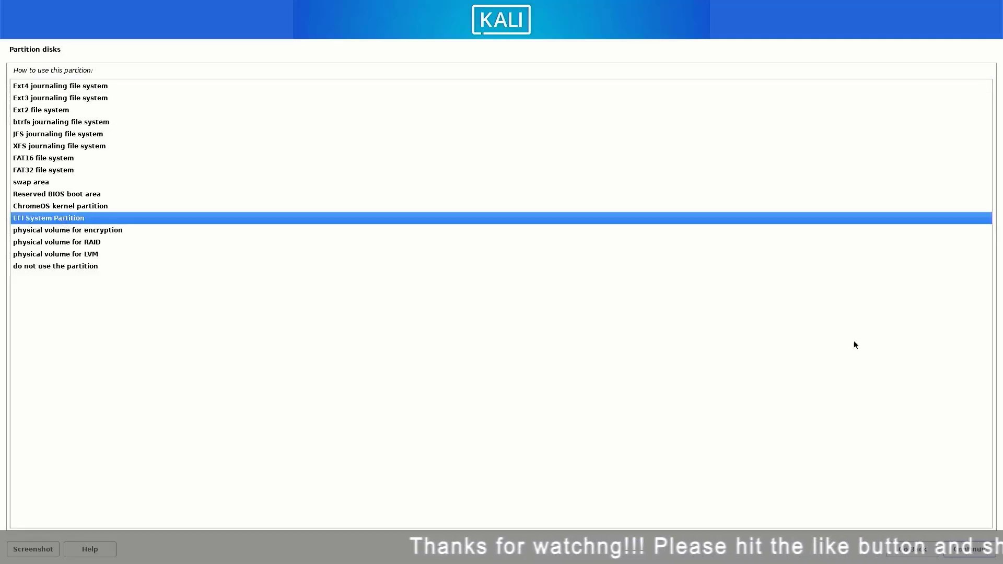
{"action": "left_click", "coordinate": [954, 551]}
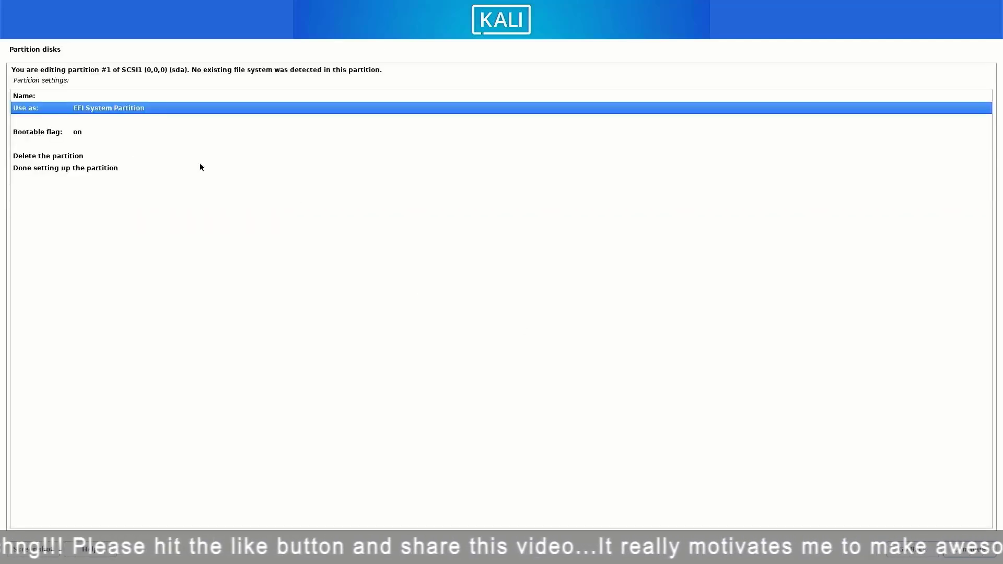
{"action": "left_click", "coordinate": [59, 166]}
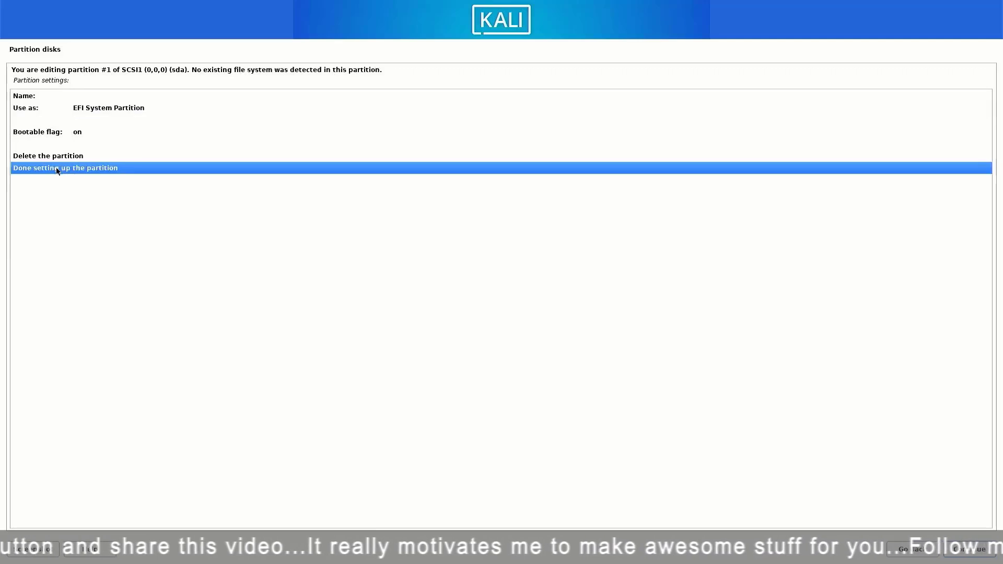
{"action": "left_click", "coordinate": [973, 552]}
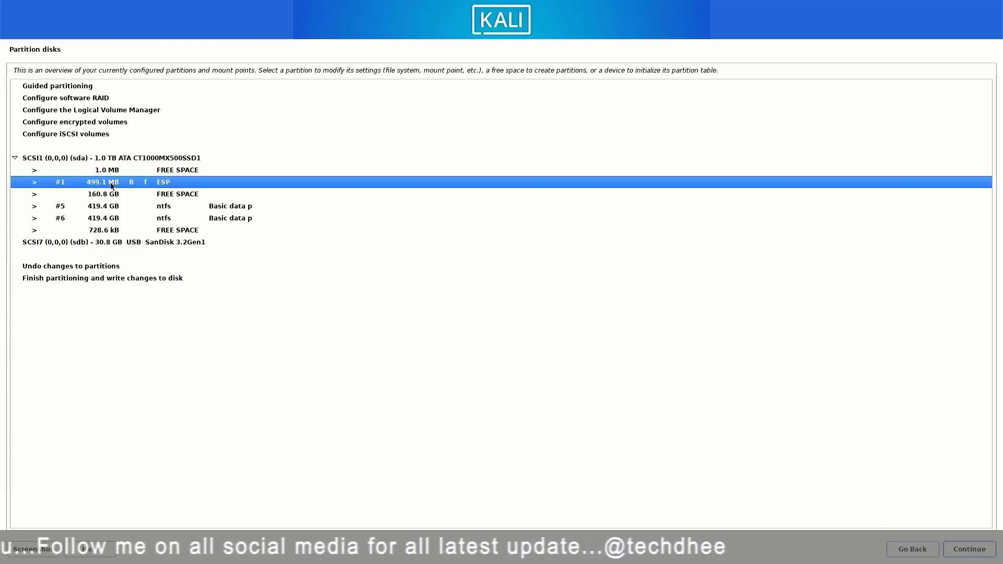
Create an 8GB partition at the beginning of the 160.8 GB free space.
{"action": "left_click", "coordinate": [137, 197]}
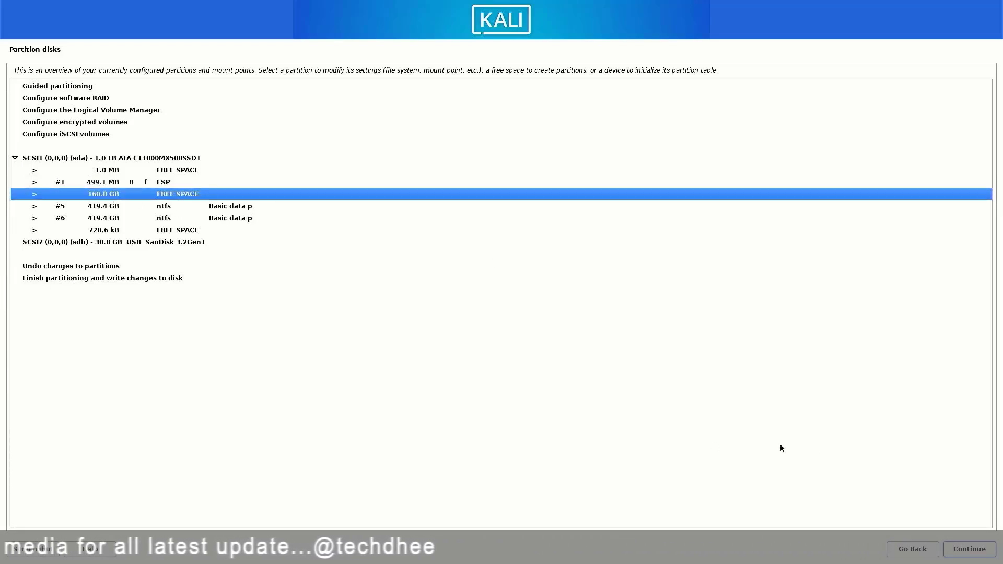
{"action": "left_click", "coordinate": [969, 548]}
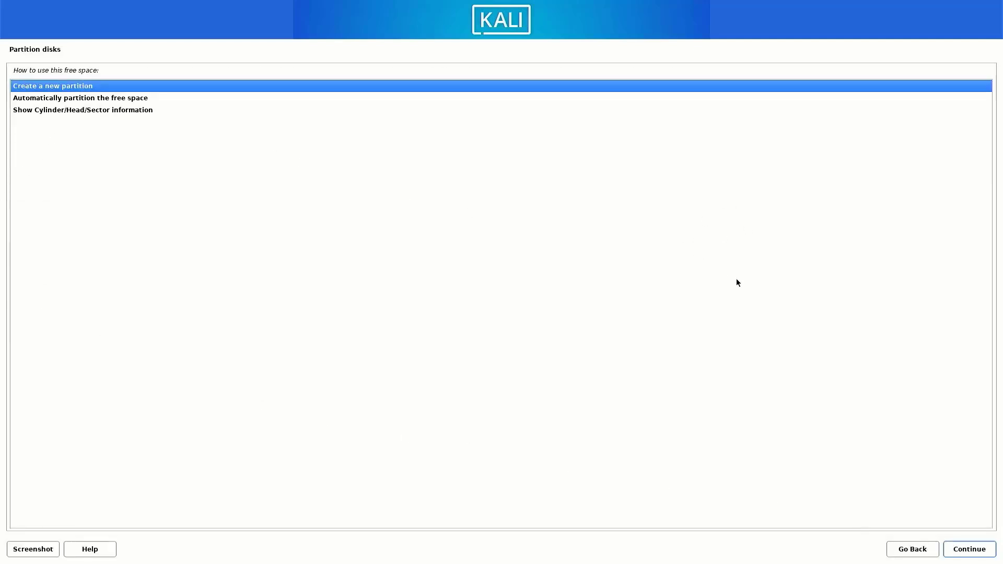
{"action": "left_click", "coordinate": [952, 548]}
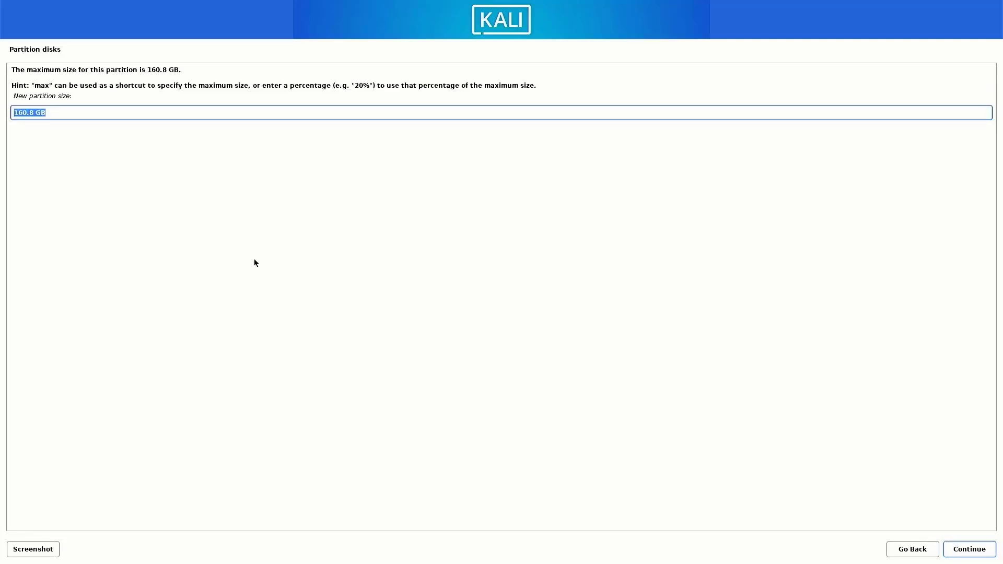
{"action": "type", "text": "8G"}
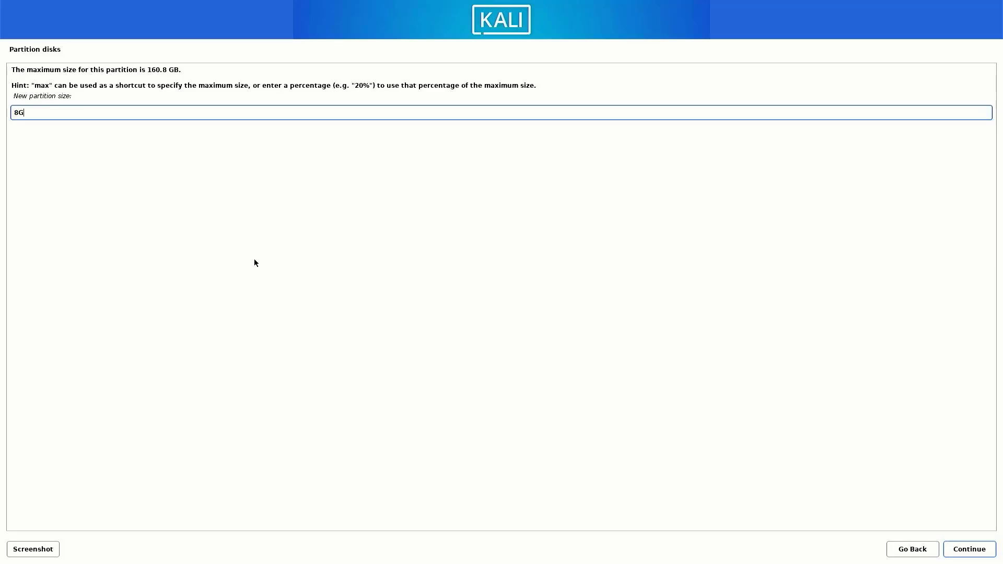
{"action": "type", "text": "B"}
{"action": "left_click", "coordinate": [972, 552]}
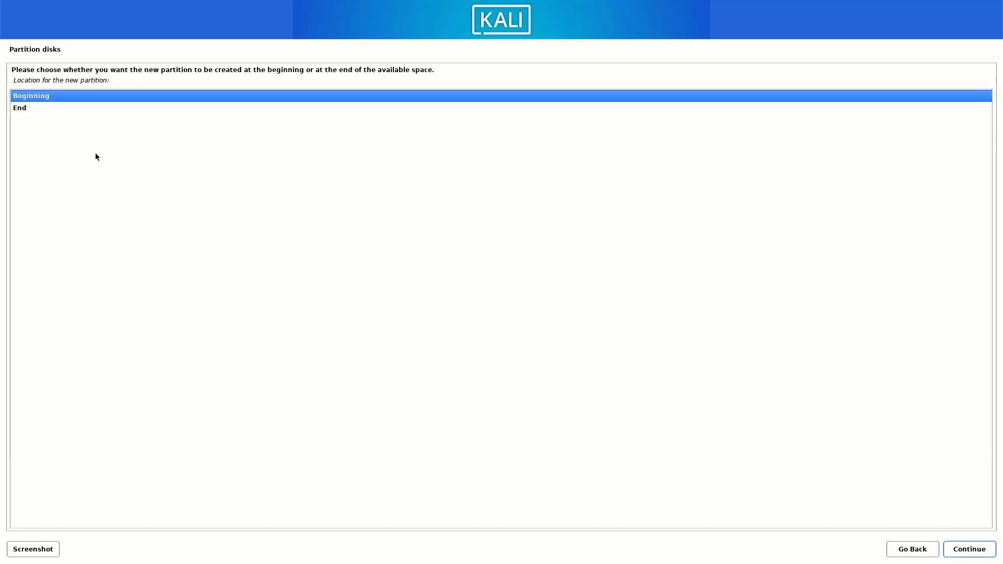
{"action": "left_click", "coordinate": [954, 552]}
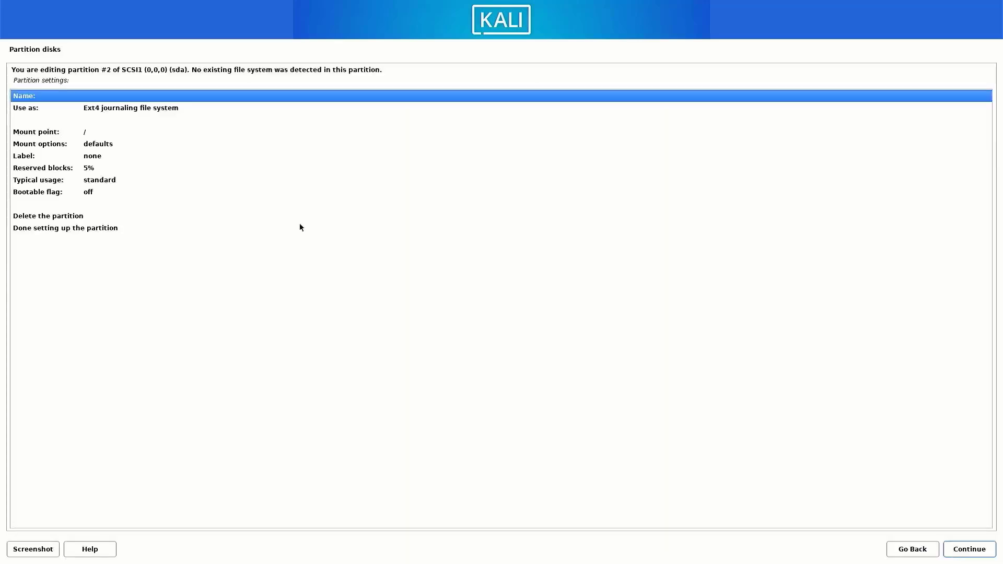
Use the new 8 GB partition as swap area and finish its setup.
{"action": "double_click", "coordinate": [115, 108]}
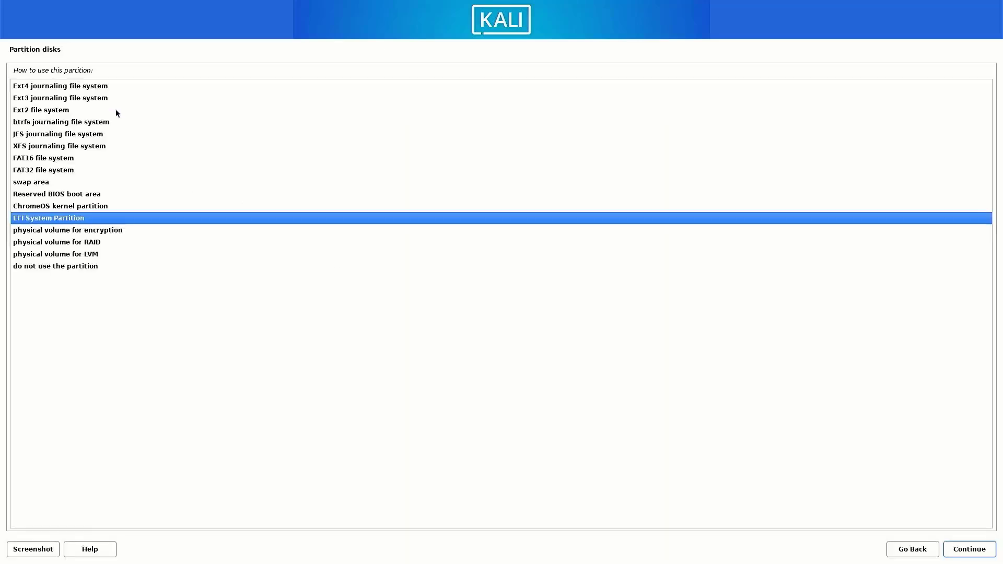
{"action": "left_click", "coordinate": [30, 183]}
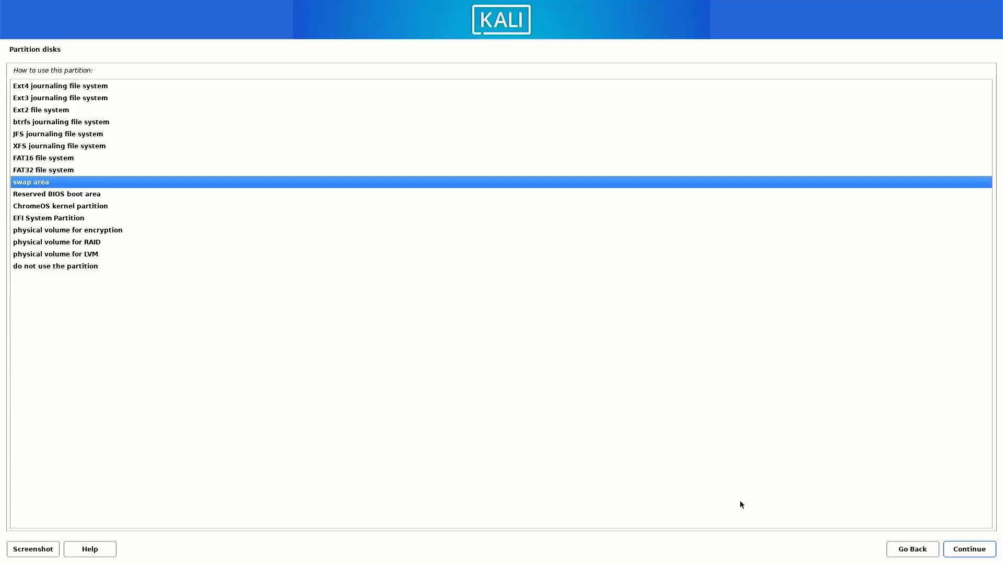
{"action": "left_click", "coordinate": [978, 554]}
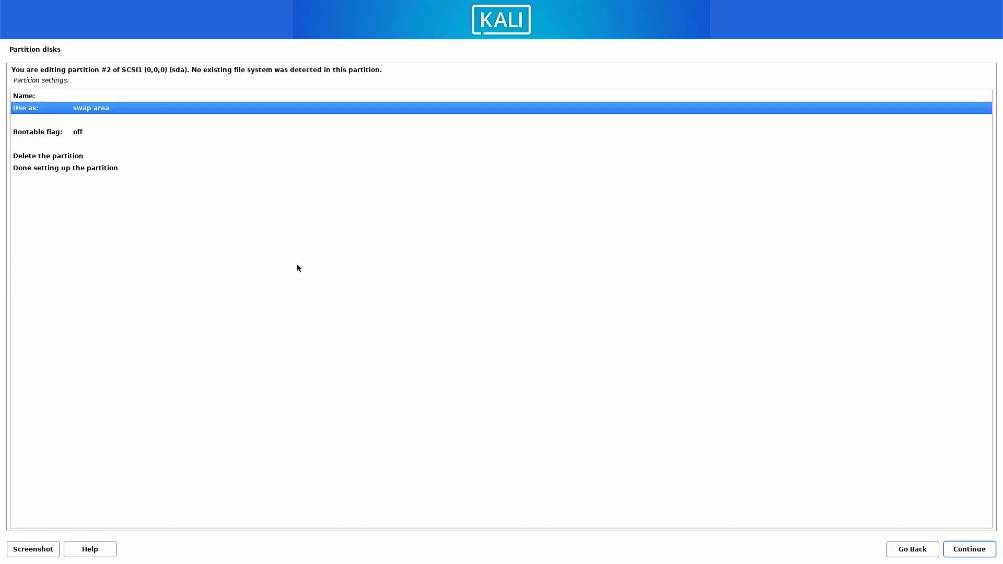
{"action": "left_click", "coordinate": [30, 173]}
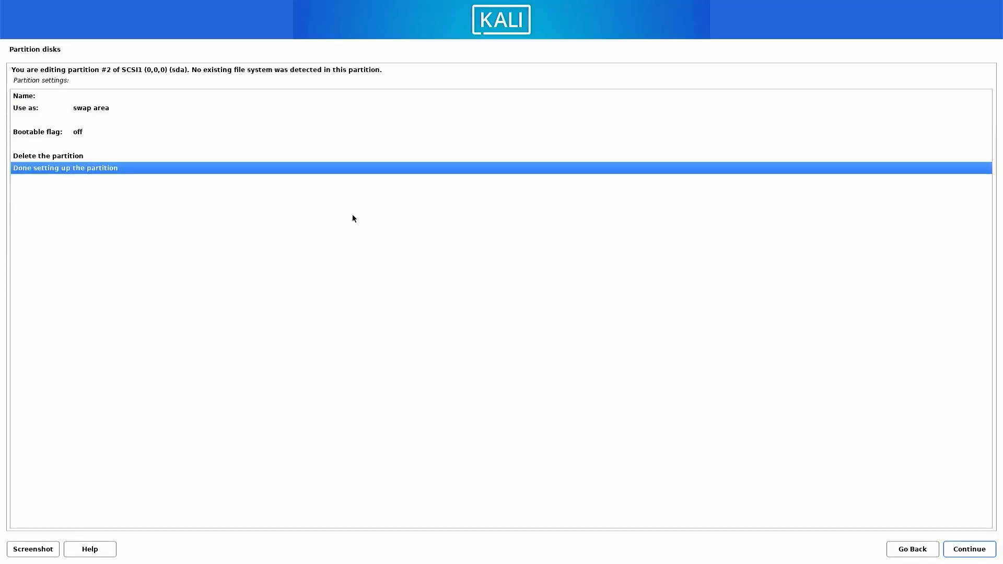
{"action": "left_click", "coordinate": [978, 552]}
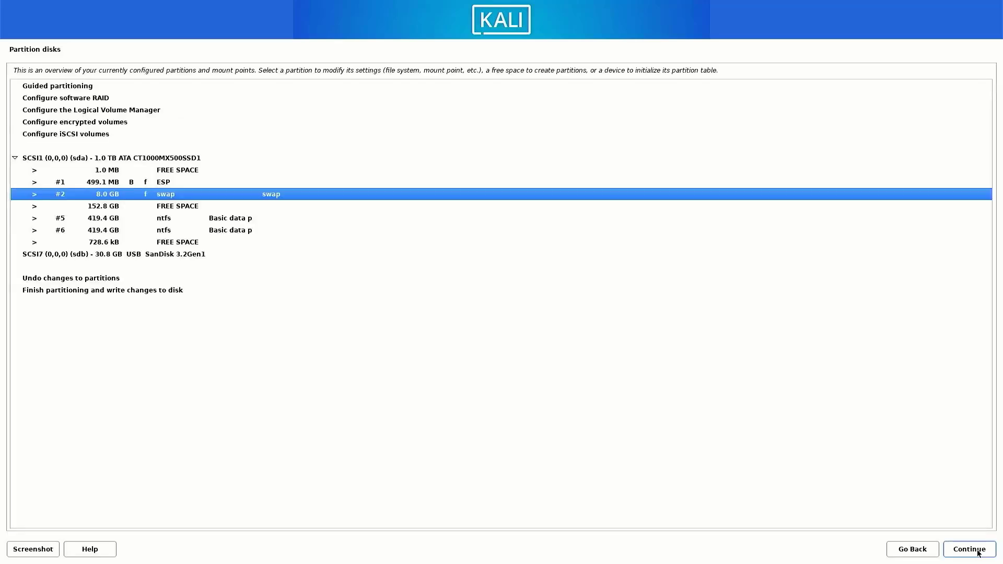
Create a partition filling the full 152.8 GB free space as ext4 mounted at /.
{"action": "left_click", "coordinate": [102, 209]}
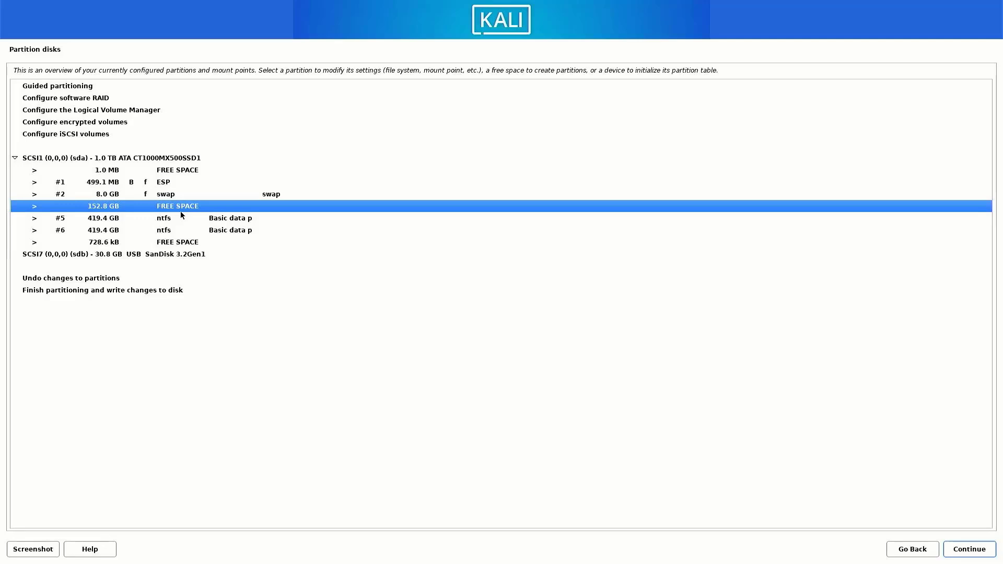
{"action": "left_click", "coordinate": [974, 552]}
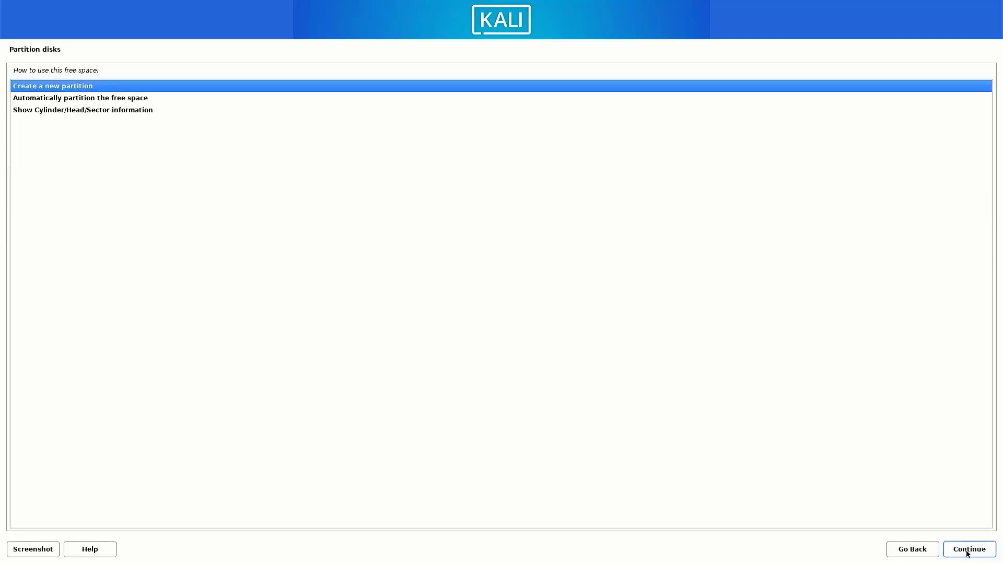
{"action": "left_click", "coordinate": [968, 553]}
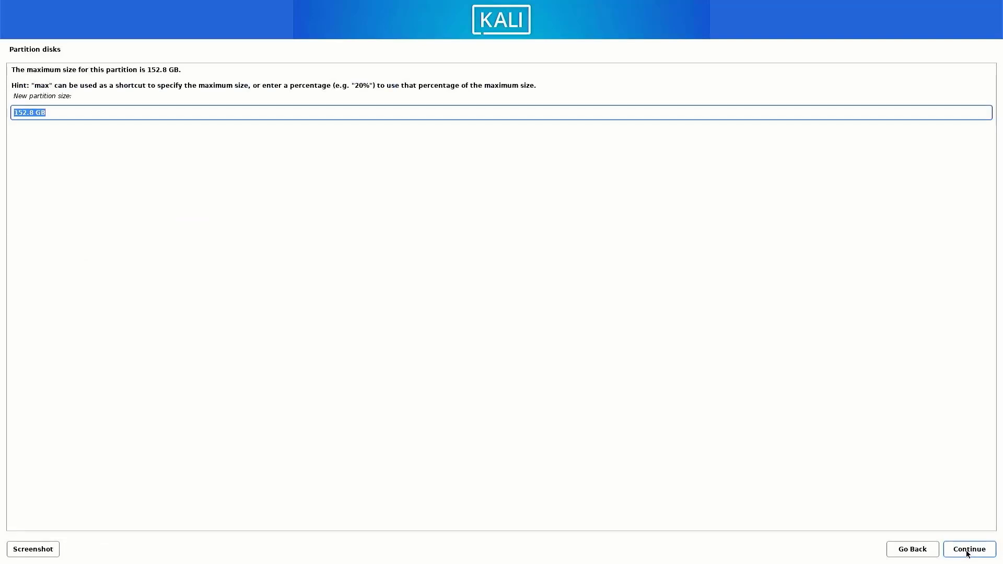
{"action": "left_click", "coordinate": [967, 553]}
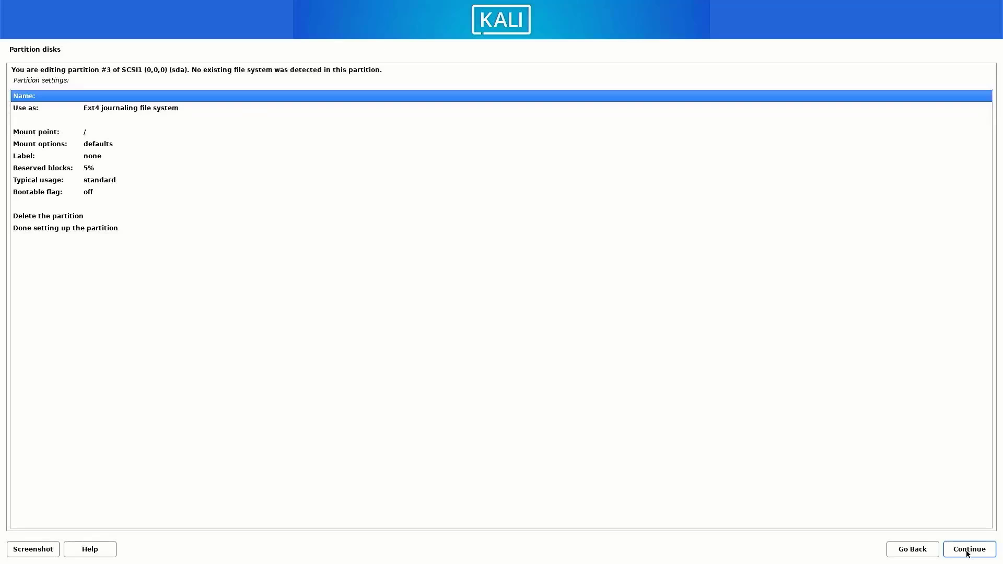
{"action": "left_click", "coordinate": [63, 230]}
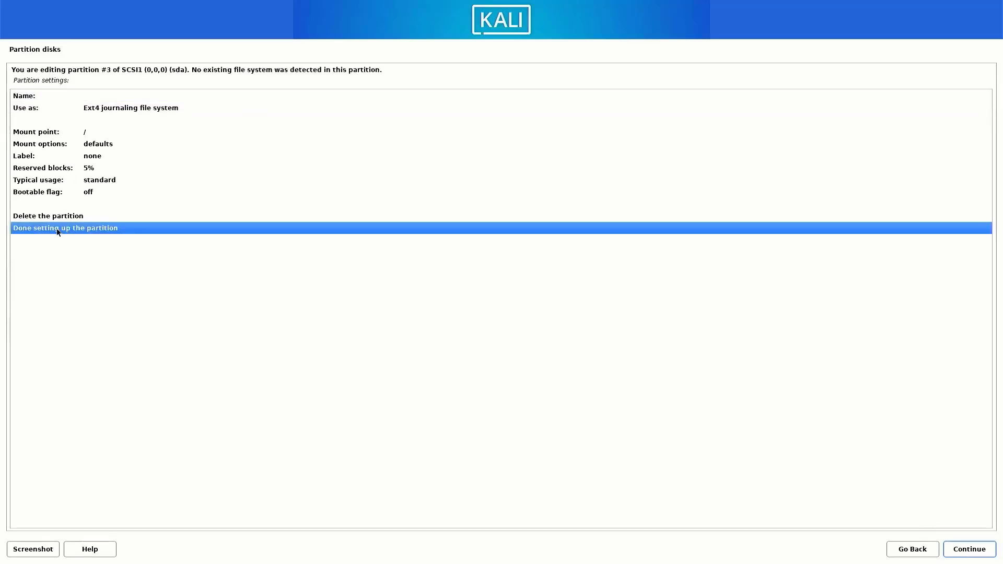
{"action": "left_click", "coordinate": [965, 556]}
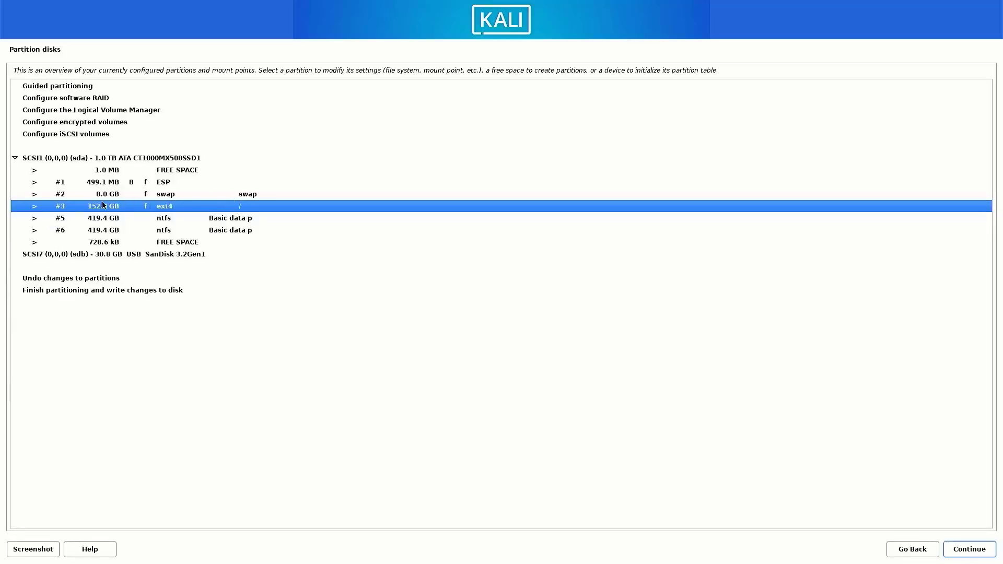
{"action": "left_click", "coordinate": [46, 291]}
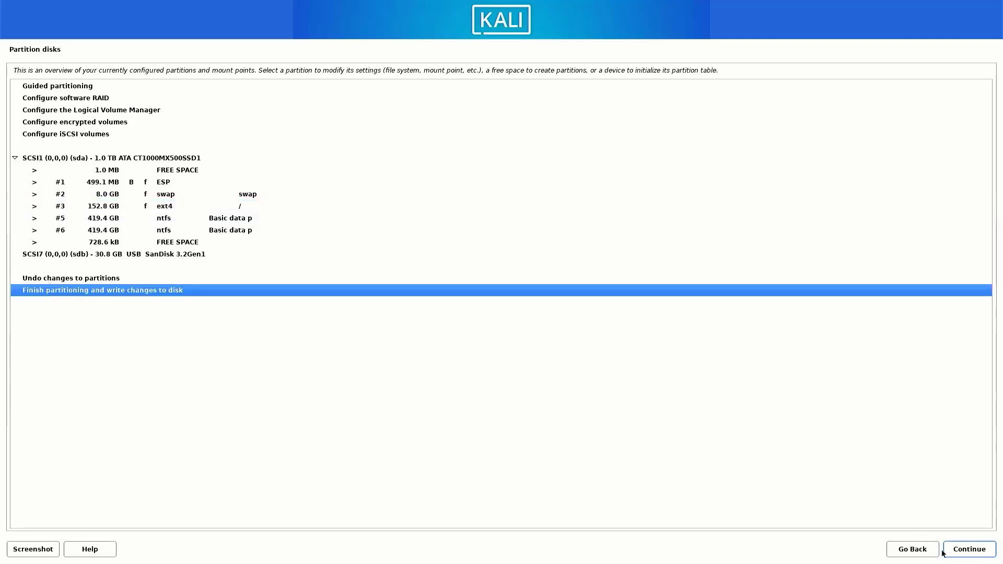
Approve writing the ESP, swap and ext4 partitions to disk with Yes.
{"action": "left_click", "coordinate": [960, 555]}
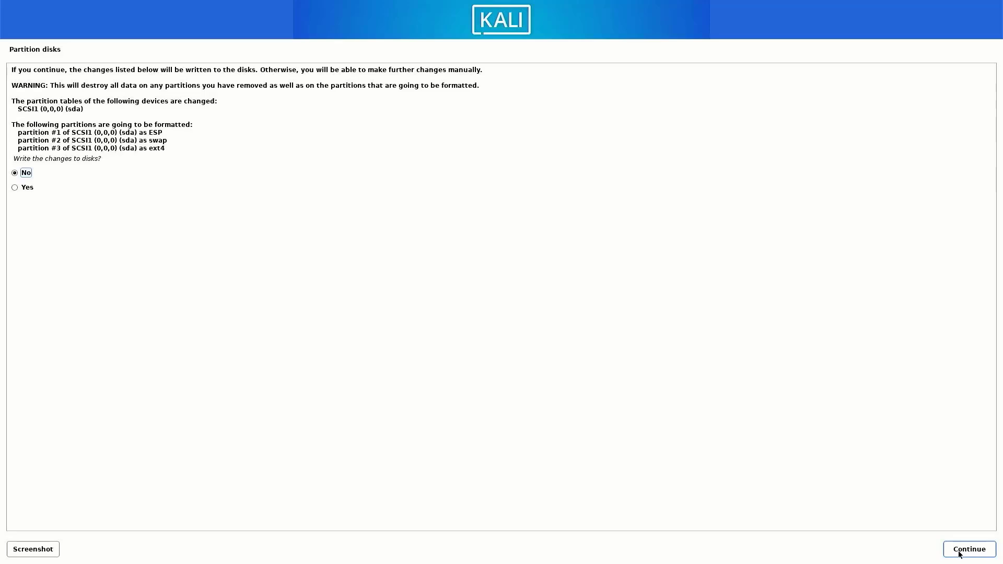
{"action": "left_click", "coordinate": [14, 188]}
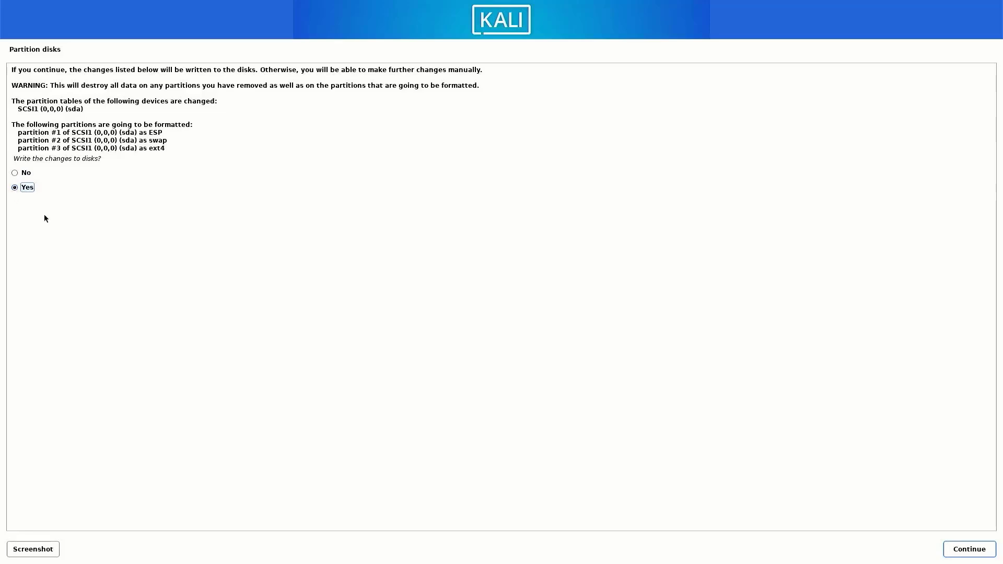
{"action": "left_click", "coordinate": [956, 552]}
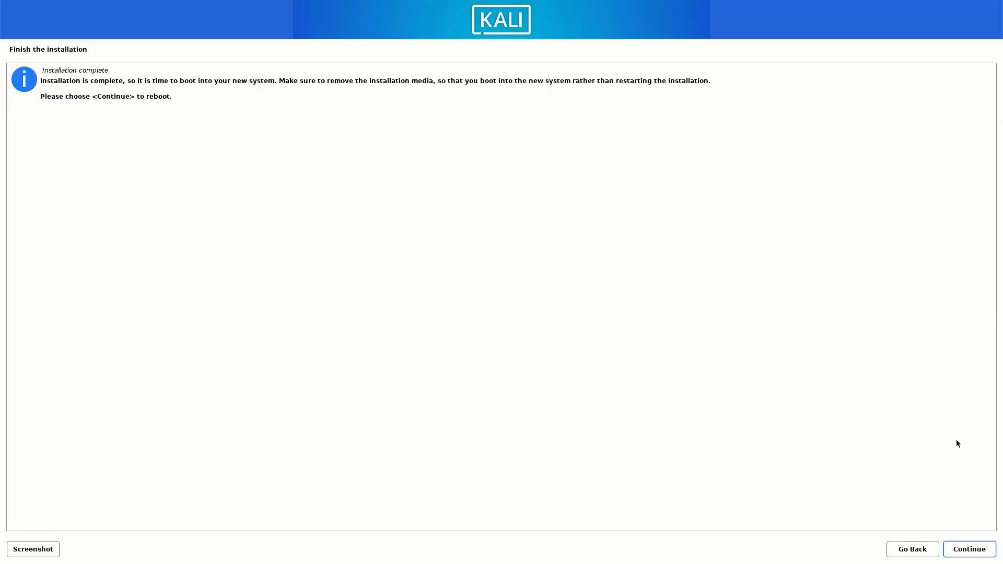
Continue past the 'Installation complete' notice to reboot into Kali.
{"action": "left_click", "coordinate": [962, 550]}
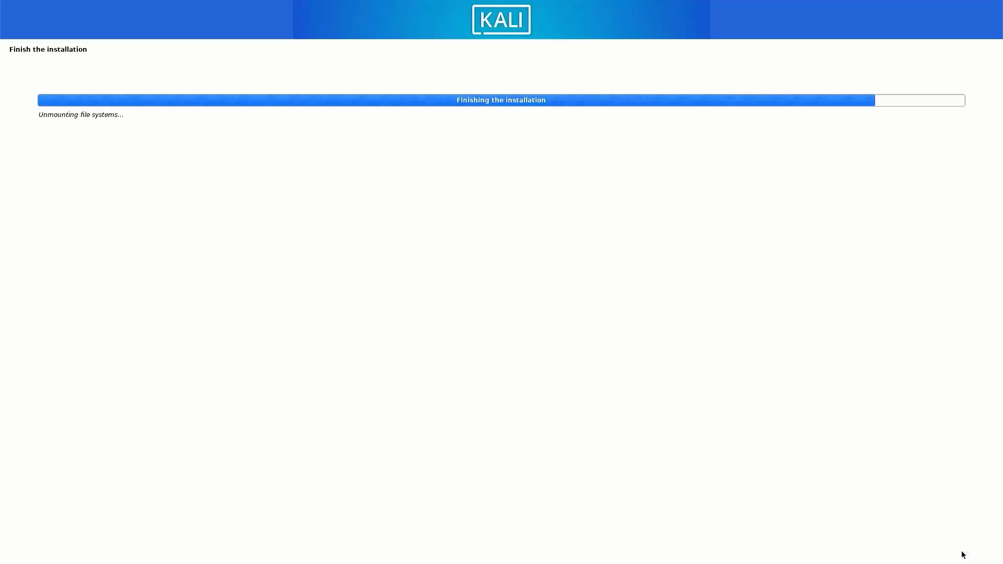